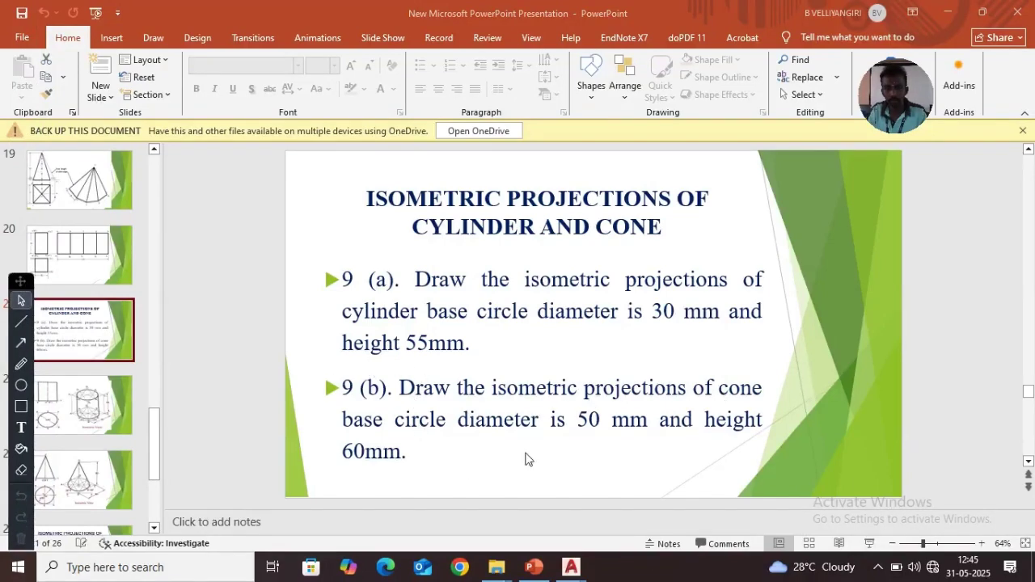
Draw a 50 by 50 square below the reference line.
{"action": "mouse_move", "coordinate": [570, 570]}
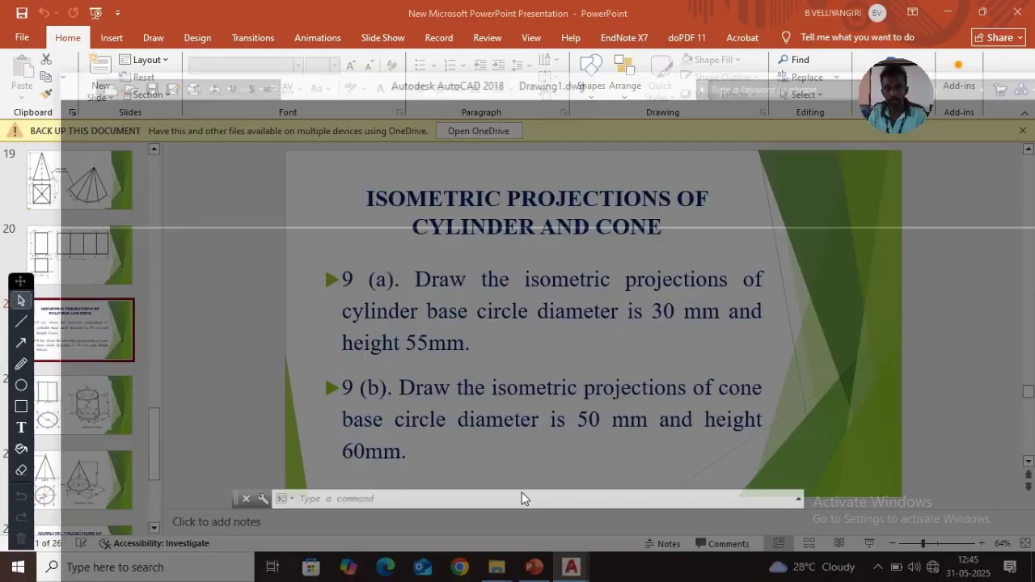
{"action": "left_click", "coordinate": [521, 493]}
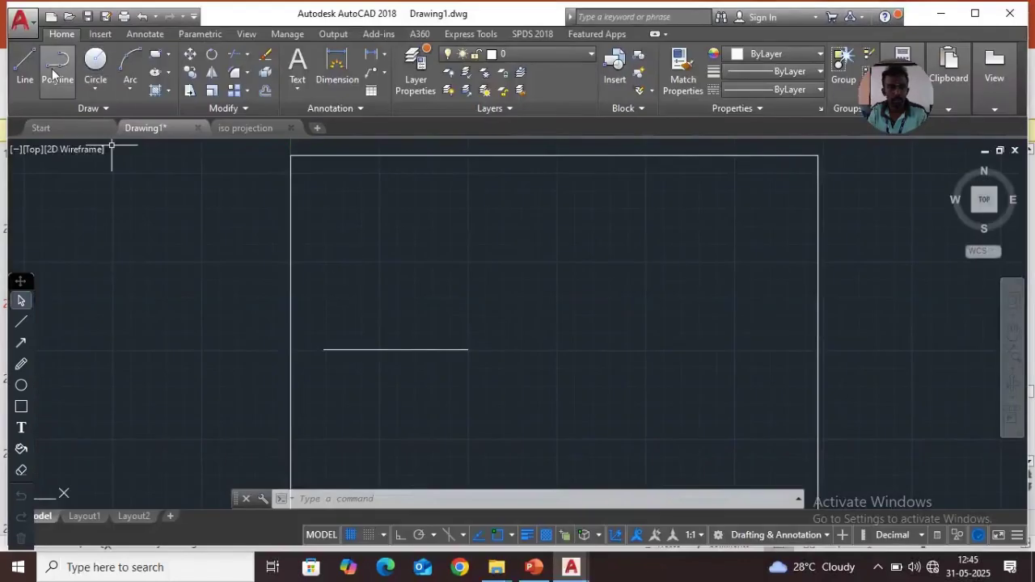
{"action": "left_click", "coordinate": [155, 55]}
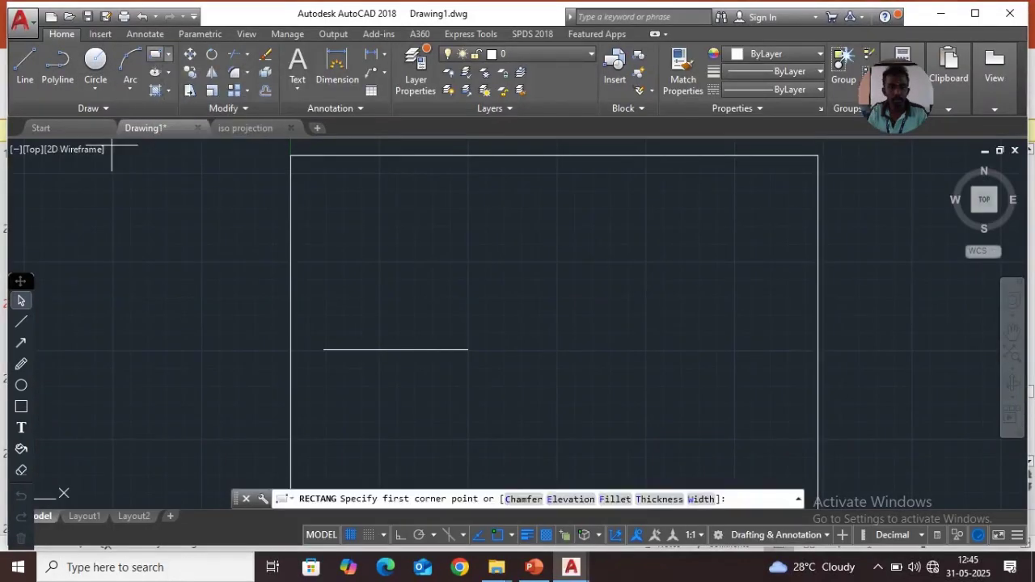
{"action": "left_click", "coordinate": [346, 454]}
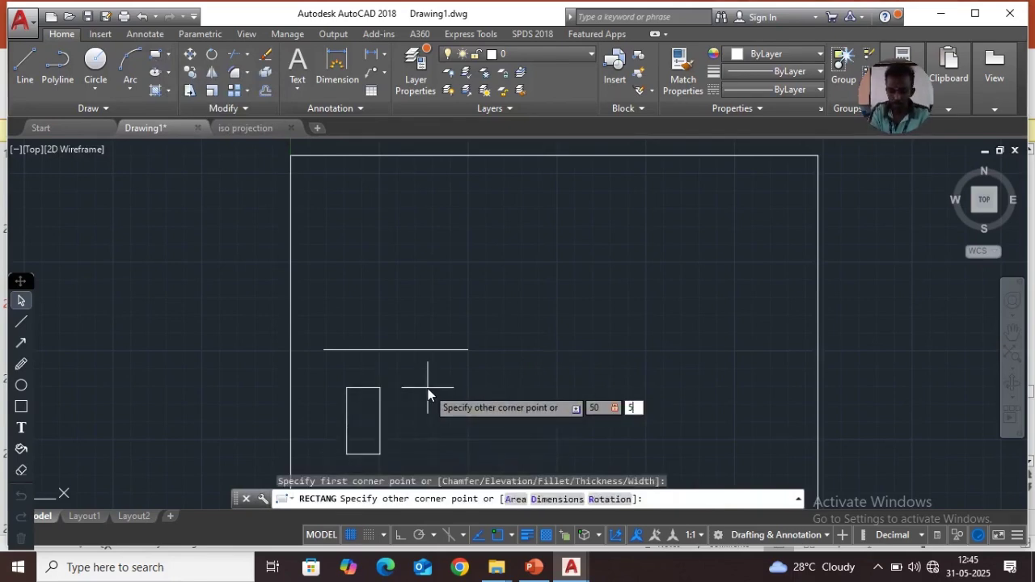
{"action": "key", "text": "Return"}
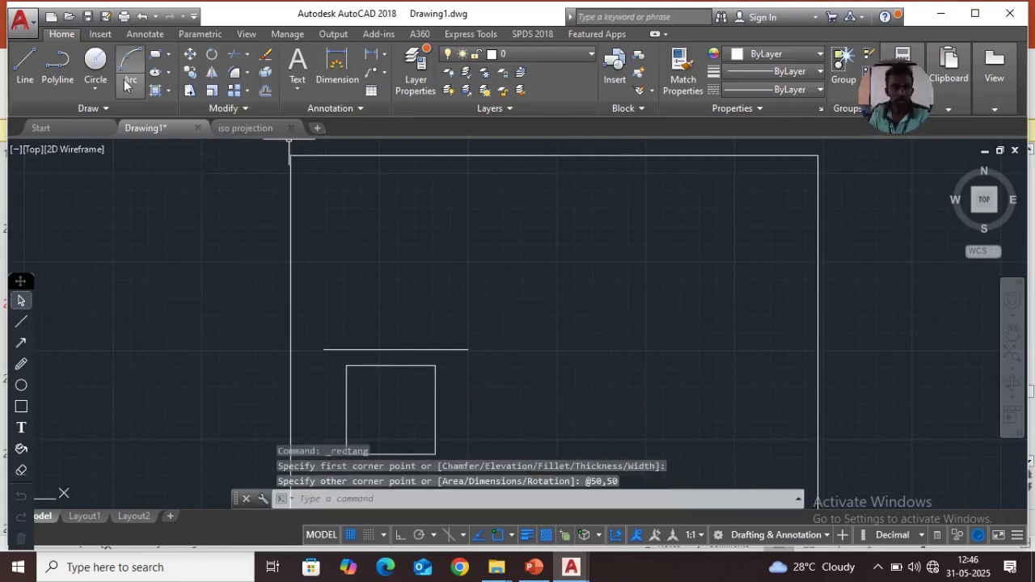
Draw a radius-25 circle centred in the square.
{"action": "left_click", "coordinate": [95, 65]}
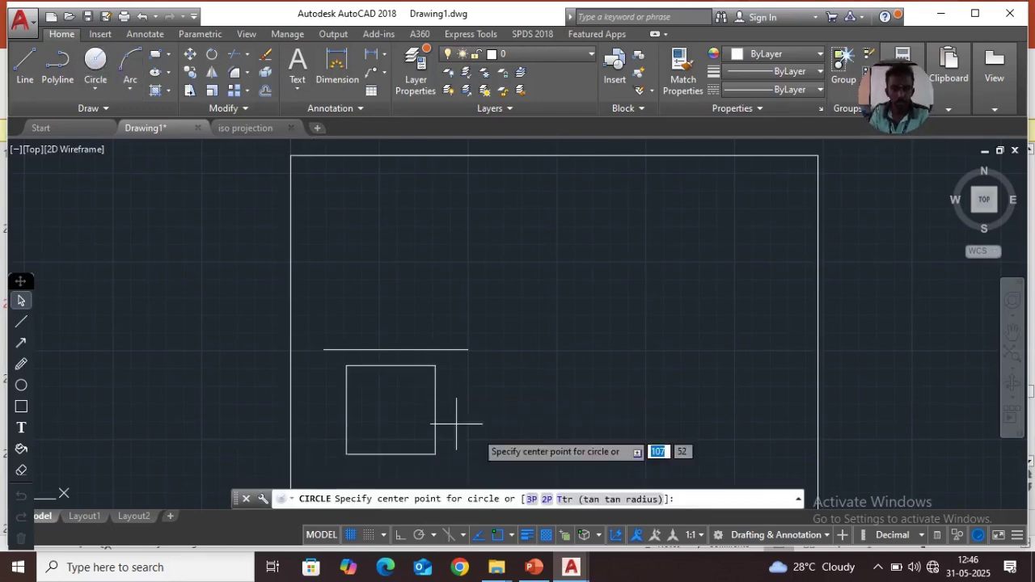
{"action": "left_click", "coordinate": [390, 409]}
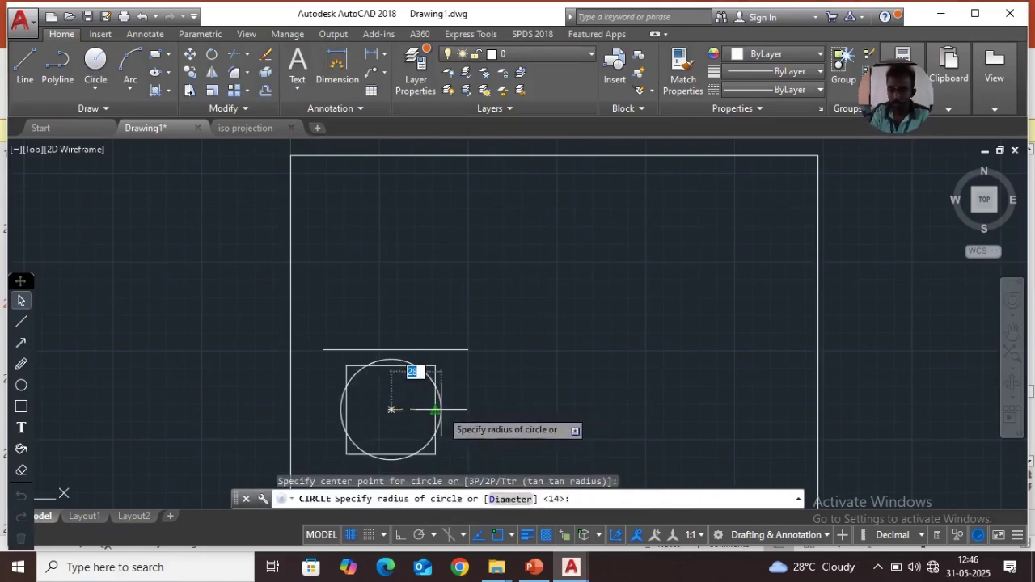
{"action": "type", "text": "25"}
{"action": "key", "text": "Return"}
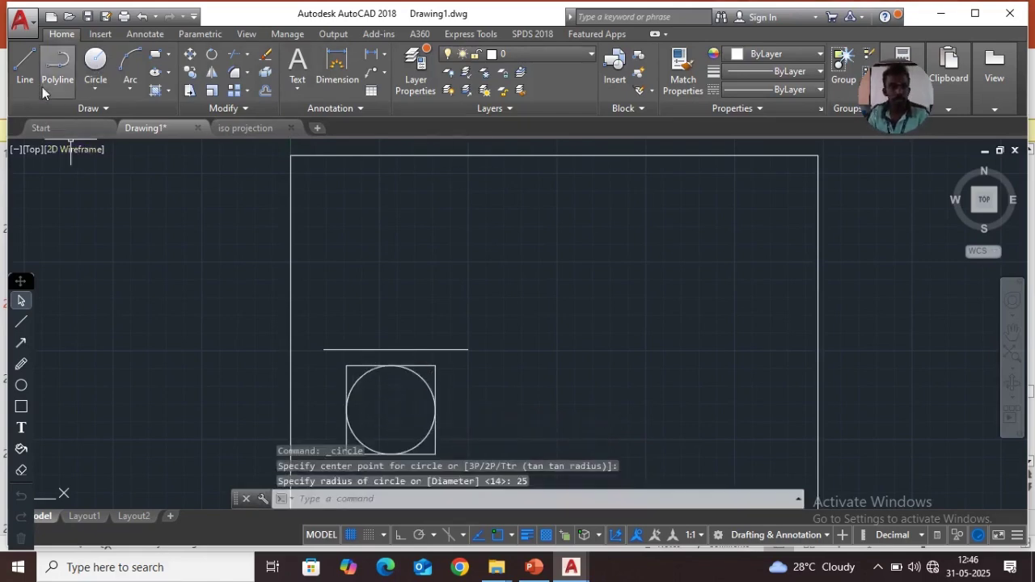
Project both top corners of the square up to the reference line with vertical lines.
{"action": "left_click", "coordinate": [22, 71]}
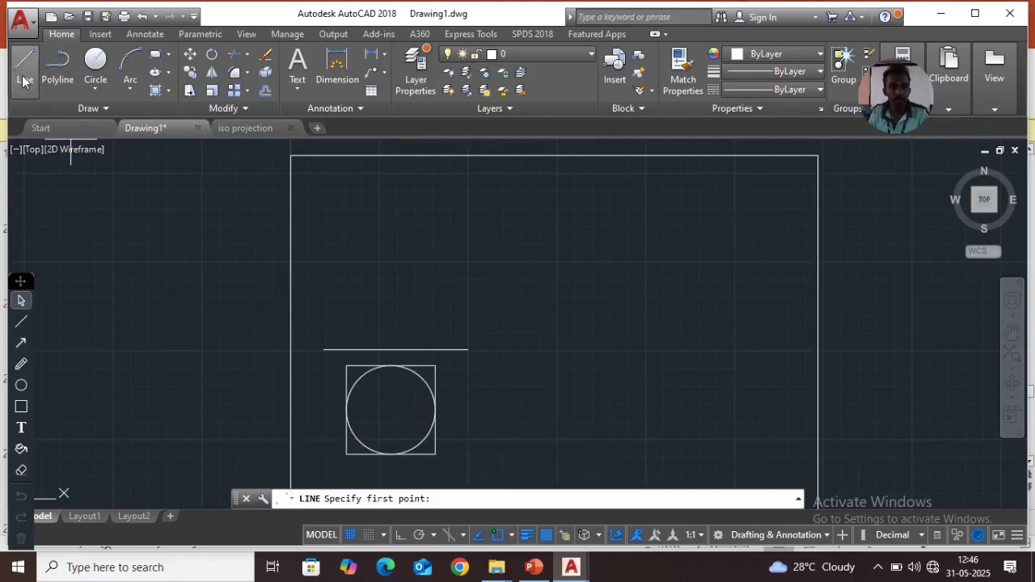
{"action": "left_click", "coordinate": [346, 366]}
{"action": "left_click", "coordinate": [343, 348]}
{"action": "key", "text": "Return"}
{"action": "key", "text": "Return"}
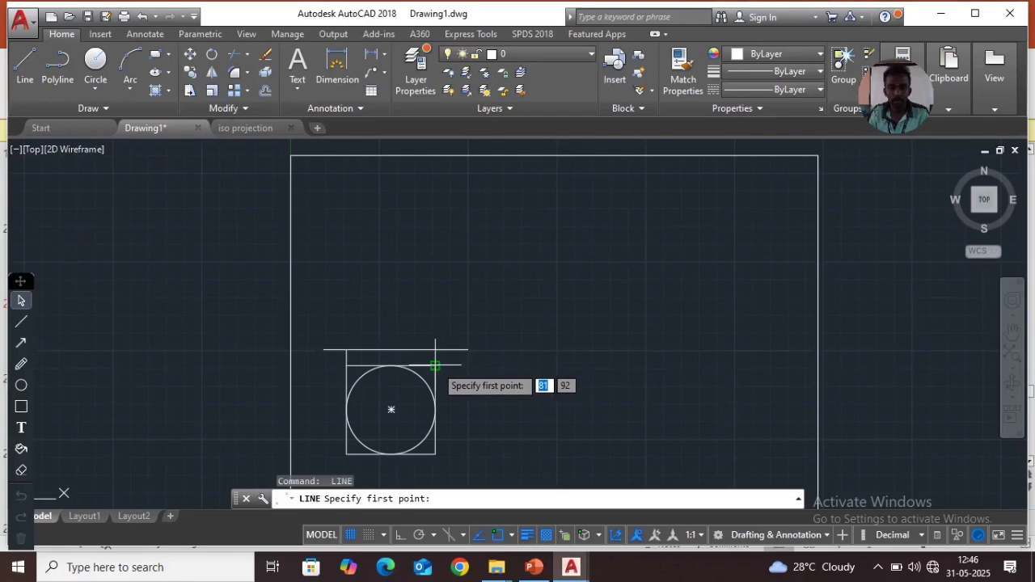
{"action": "left_click", "coordinate": [435, 366]}
{"action": "left_click", "coordinate": [435, 349]}
{"action": "key", "text": "Return"}
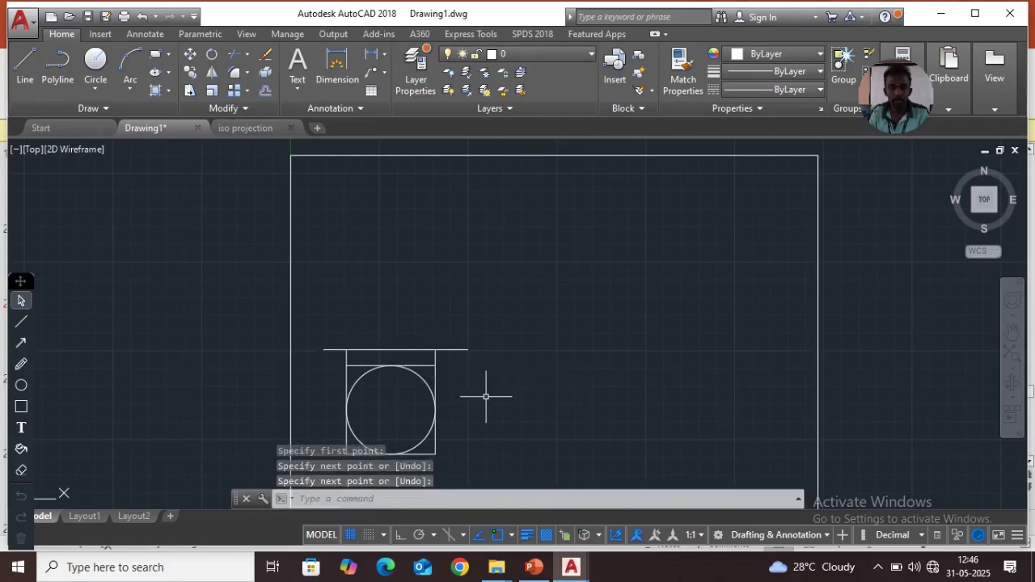
{"action": "key", "text": "Return"}
{"action": "left_click", "coordinate": [393, 410]}
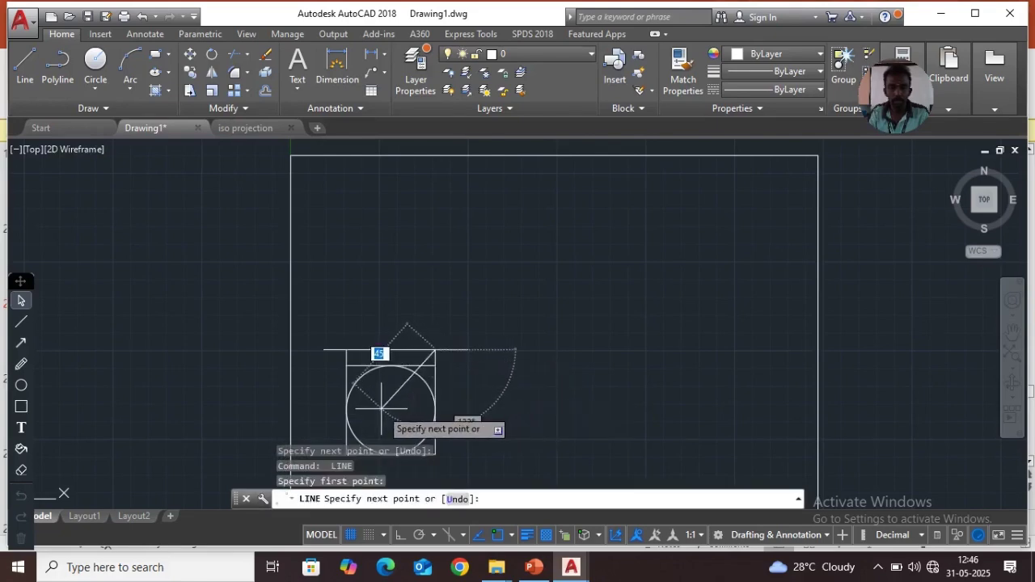
{"action": "key", "text": "Escape"}
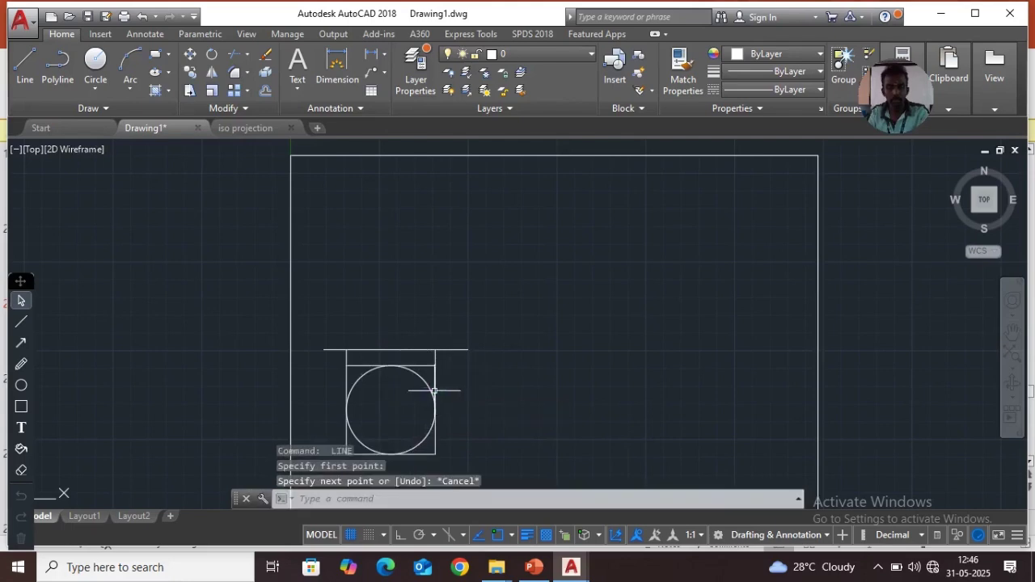
{"action": "left_click", "coordinate": [25, 68]}
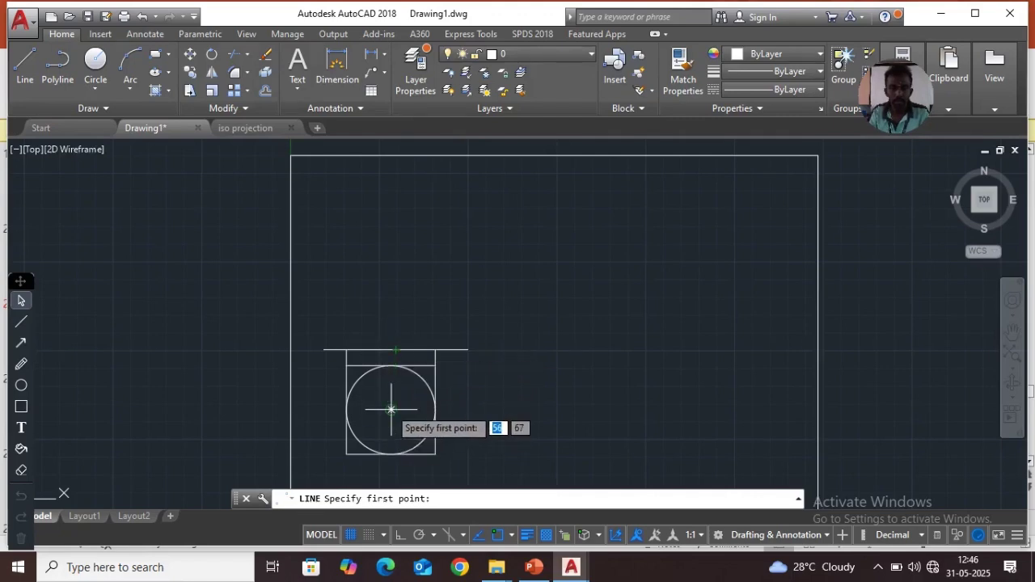
{"action": "key", "text": "Escape"}
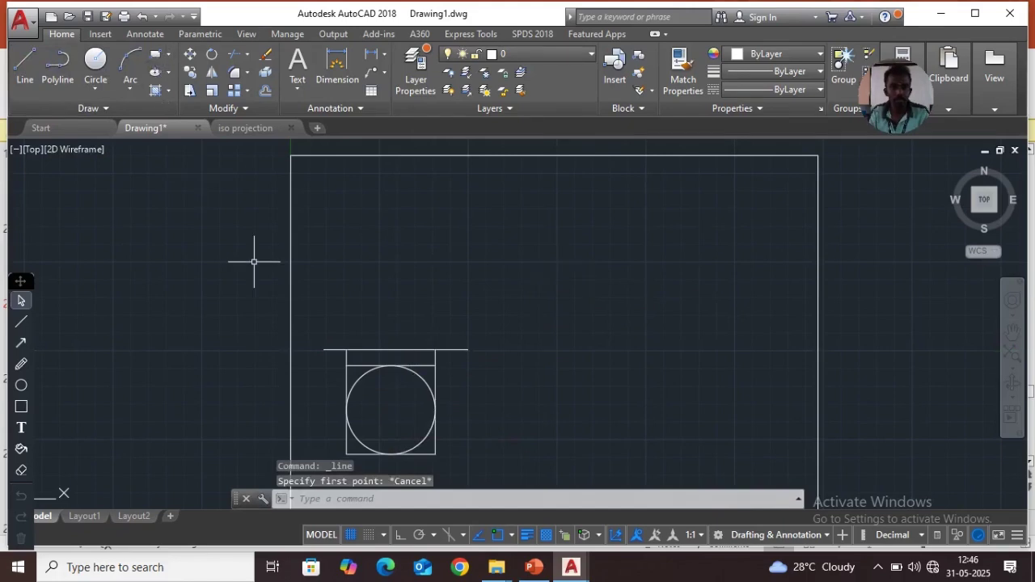
Draw a 50 by 60 front-view rectangle above the square, with a vertical axis down to the reference line.
{"action": "left_click", "coordinate": [156, 58]}
{"action": "left_click", "coordinate": [346, 349]}
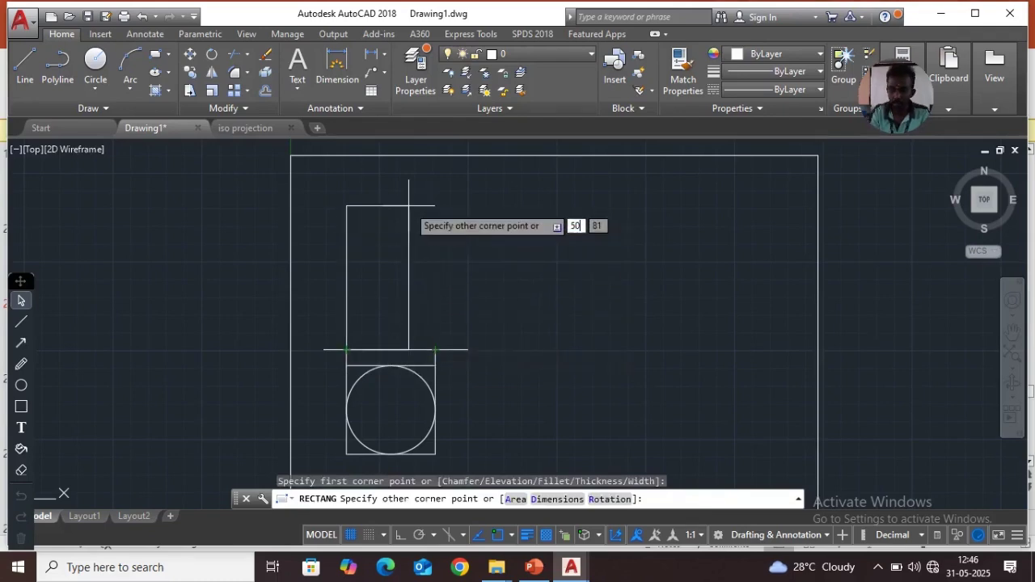
{"action": "key", "text": "Return"}
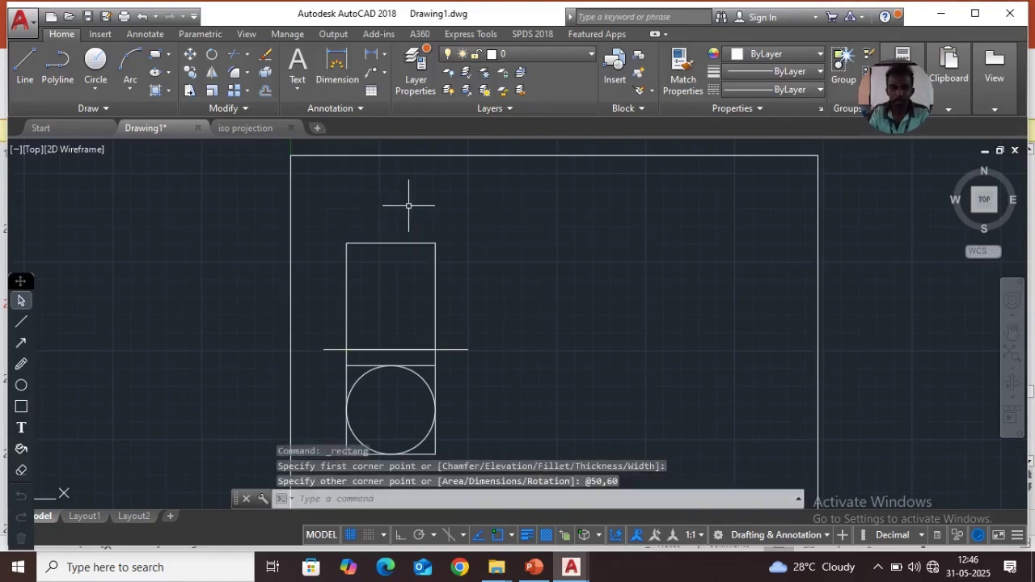
{"action": "left_click", "coordinate": [25, 69]}
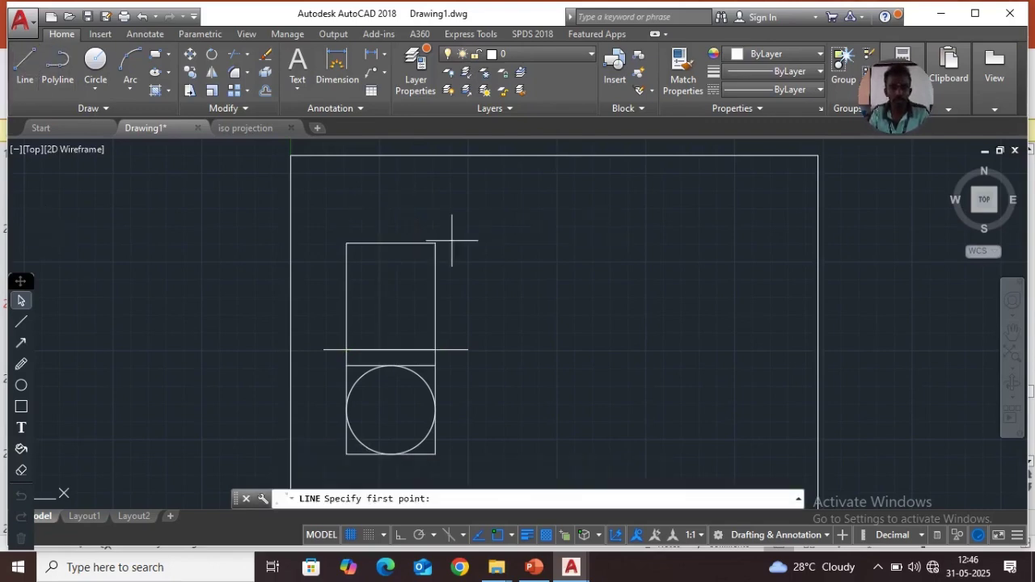
{"action": "left_click", "coordinate": [391, 244]}
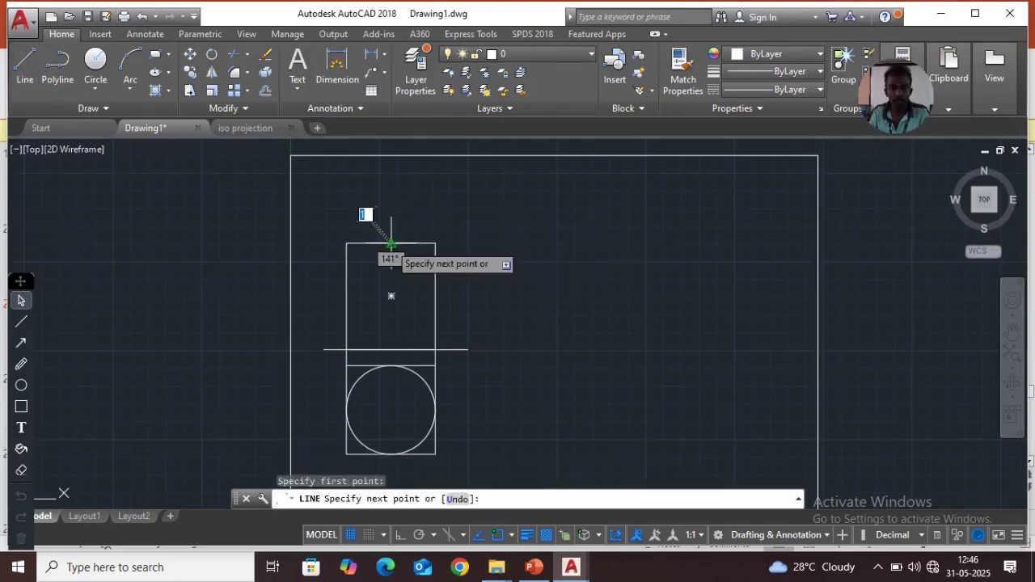
{"action": "left_click", "coordinate": [391, 350]}
{"action": "key", "text": "Return"}
{"action": "key", "text": "Return"}
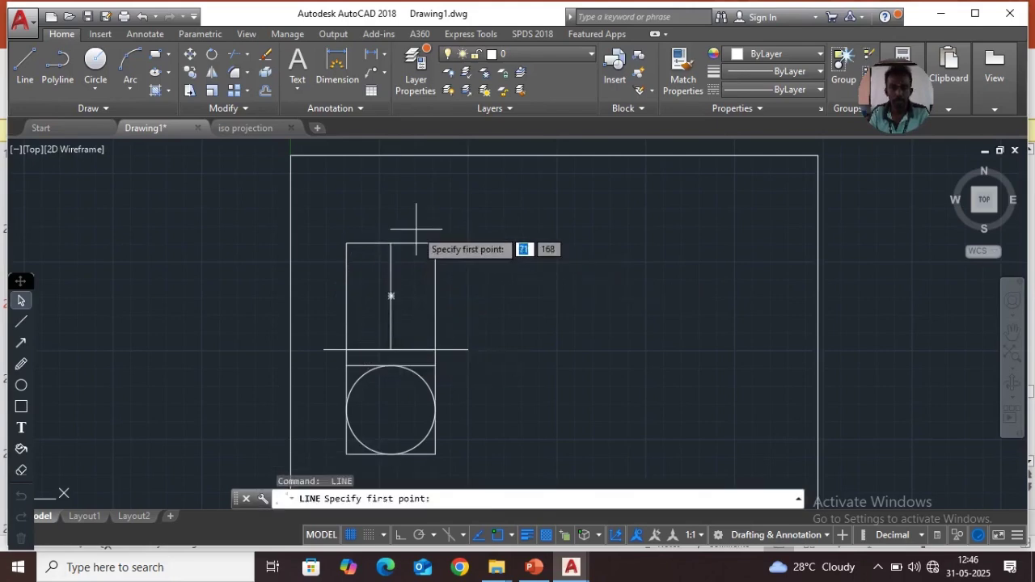
Draw the cone's two slant edges from the apex and its base line.
{"action": "left_click", "coordinate": [26, 69]}
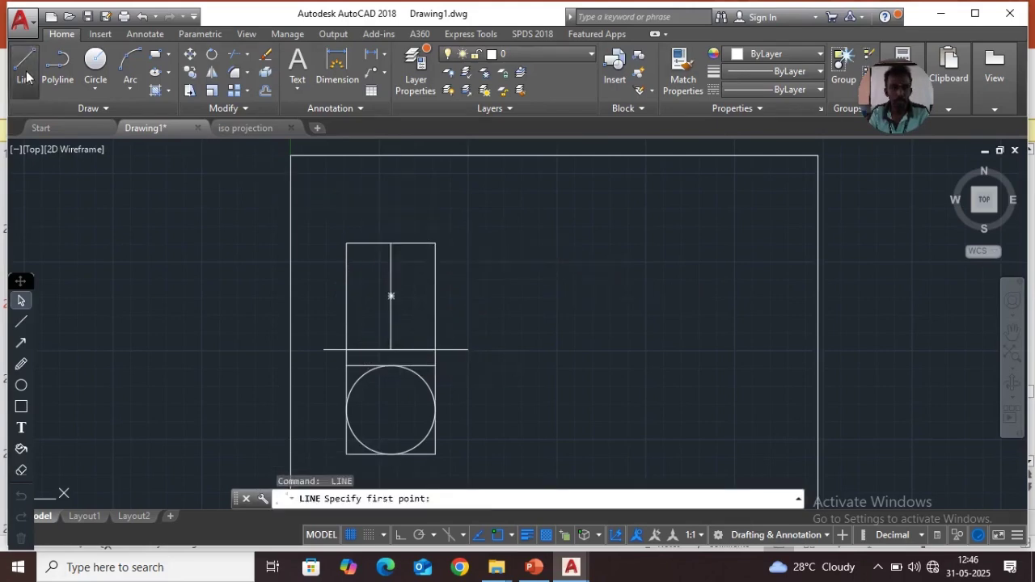
{"action": "left_click", "coordinate": [391, 244]}
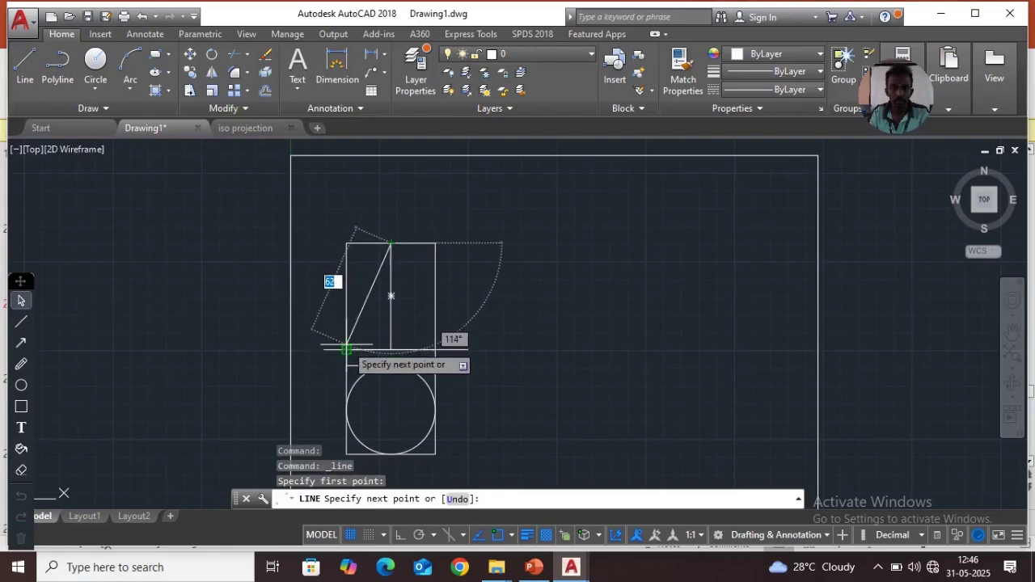
{"action": "left_click", "coordinate": [346, 350]}
{"action": "key", "text": "Return"}
{"action": "key", "text": "Return"}
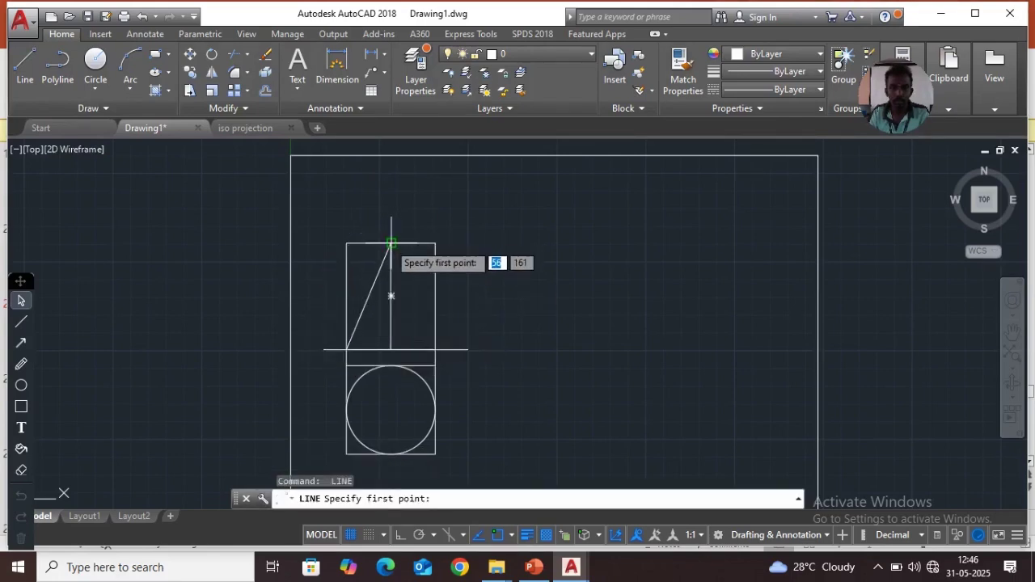
{"action": "left_click", "coordinate": [392, 244]}
{"action": "left_click", "coordinate": [435, 349]}
{"action": "key", "text": "Return"}
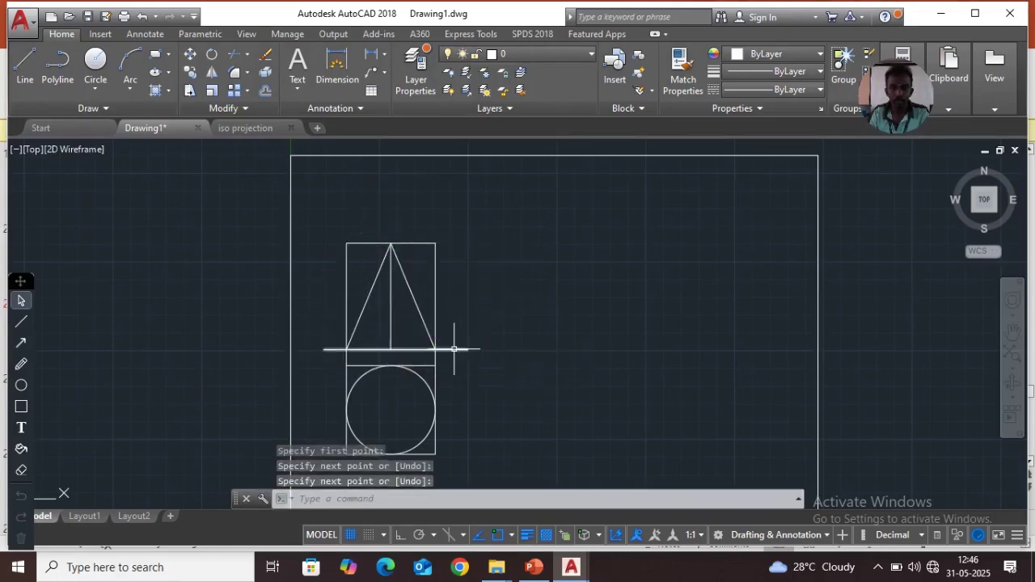
{"action": "key", "text": "Return"}
{"action": "left_click", "coordinate": [433, 351]}
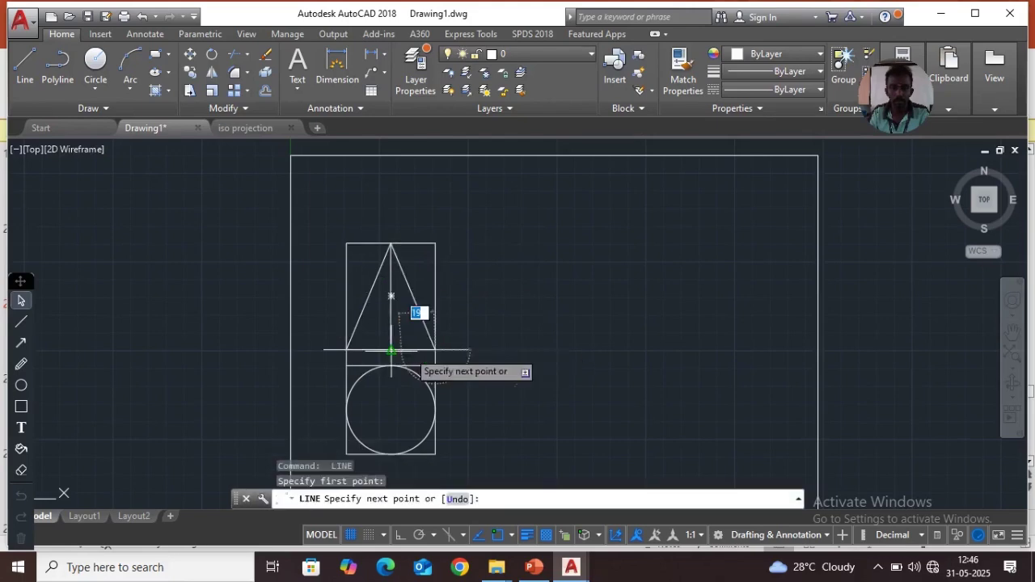
{"action": "left_click", "coordinate": [346, 350]}
{"action": "key", "text": "Return"}
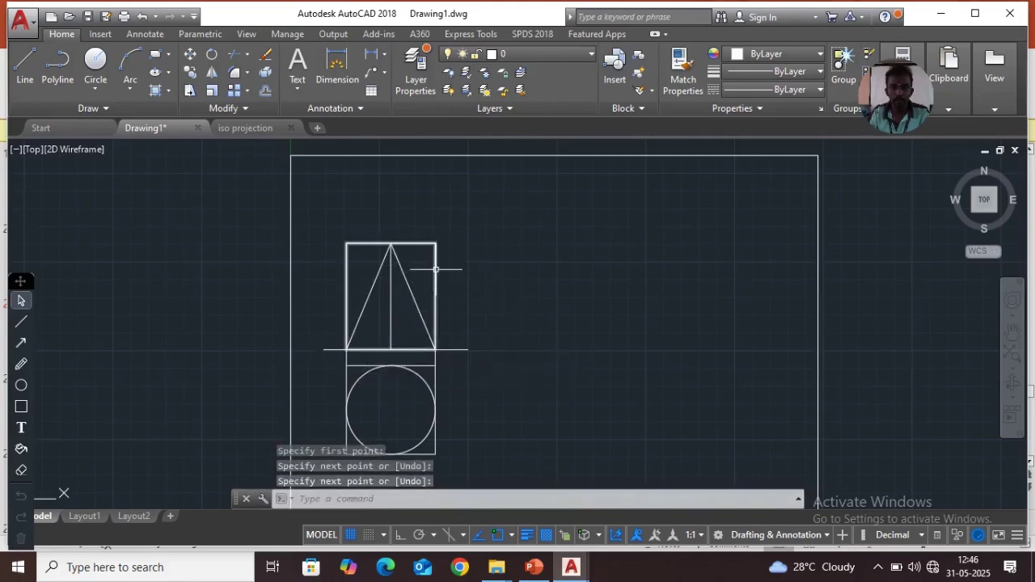
Delete the front-view rectangle and the two short vertical stubs.
{"action": "left_click", "coordinate": [435, 272]}
{"action": "key", "text": "Delete"}
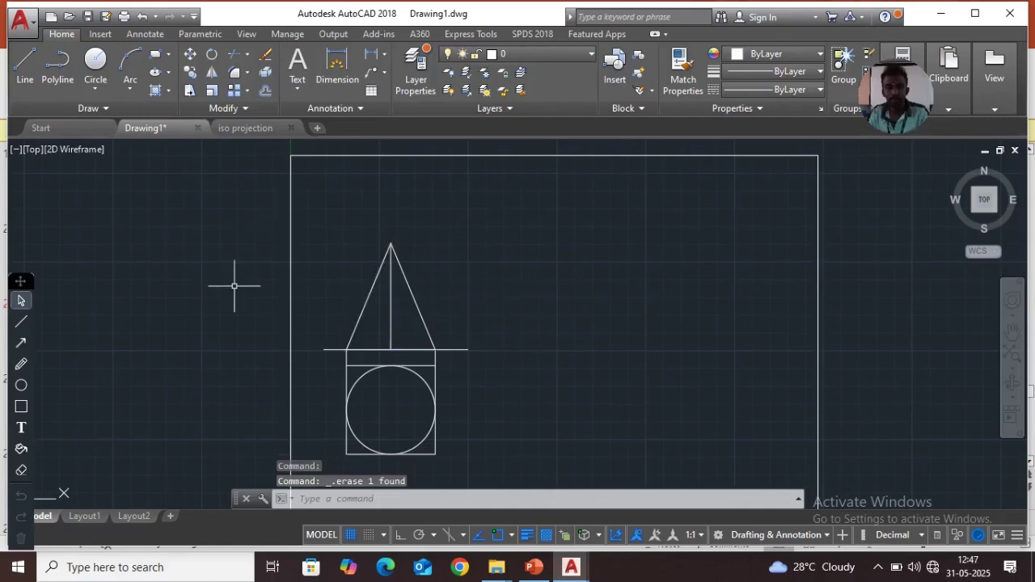
{"action": "left_click", "coordinate": [346, 351]}
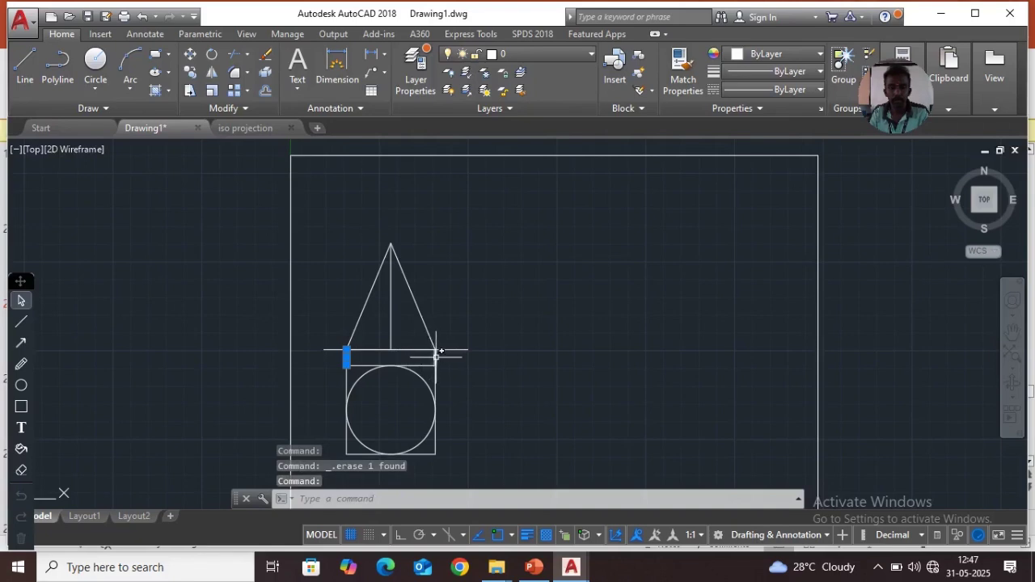
{"action": "key", "text": "Delete"}
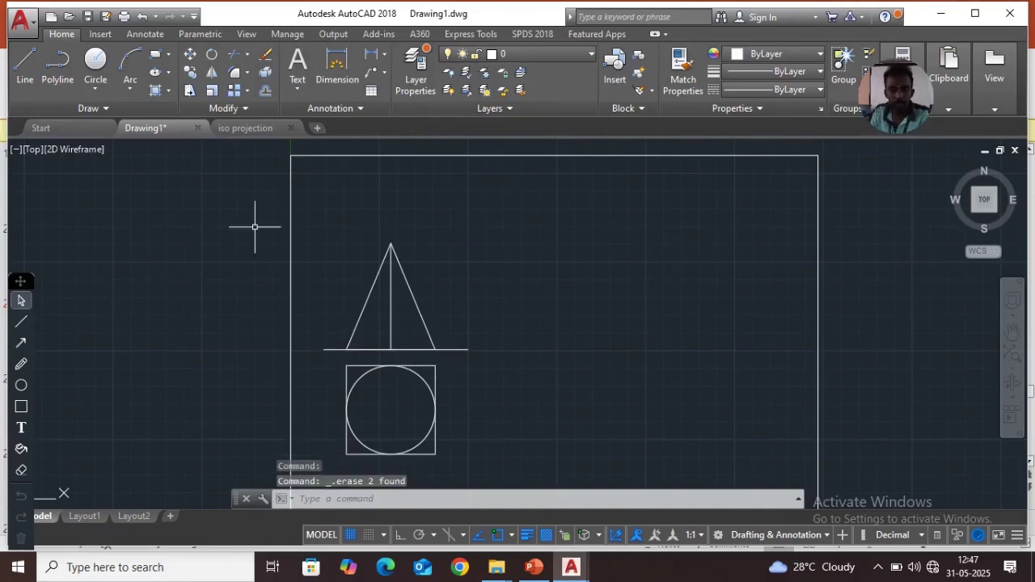
Draw a horizontal base line to the right of the cone views.
{"action": "left_click", "coordinate": [24, 68]}
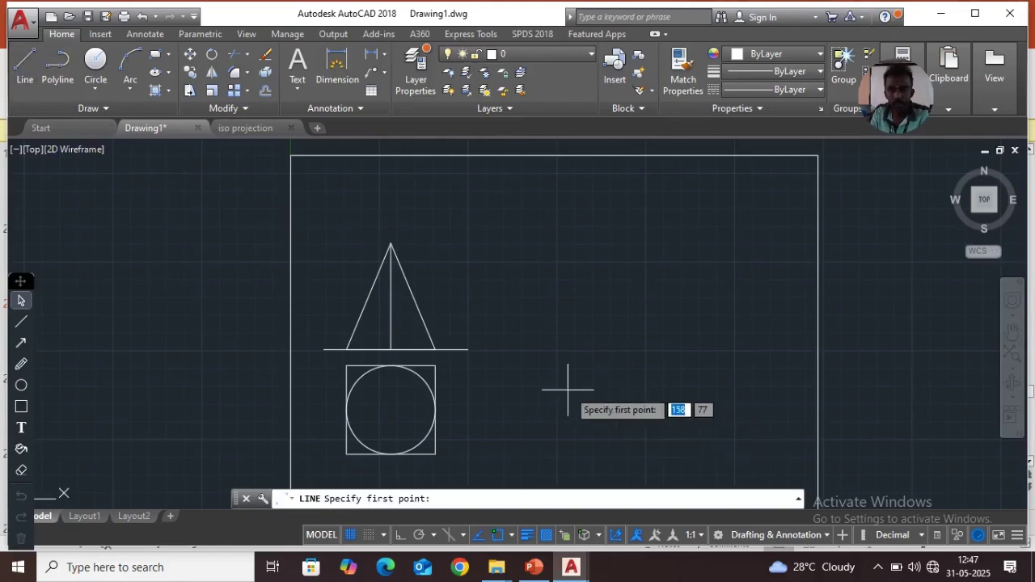
{"action": "left_click", "coordinate": [528, 372]}
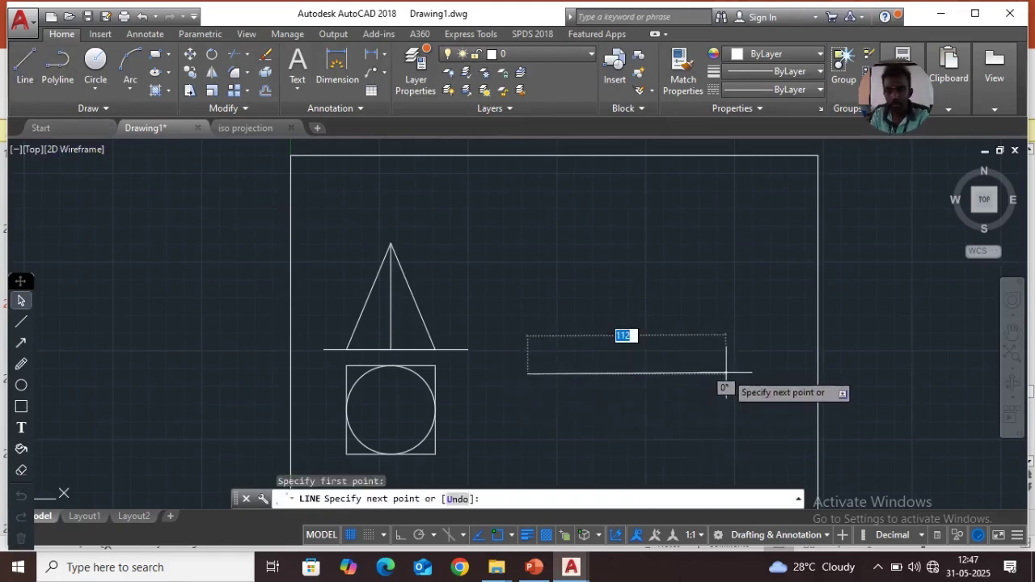
{"action": "left_click", "coordinate": [725, 373]}
{"action": "key", "text": "Escape"}
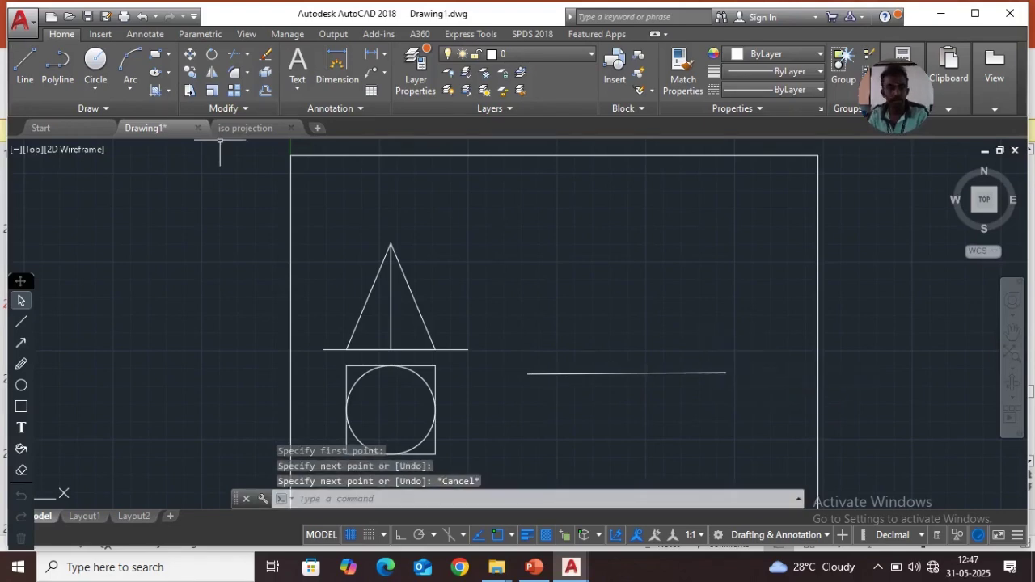
Draw two 50-long lines from the base line's midpoint at 30° and 150°.
{"action": "left_click", "coordinate": [25, 69]}
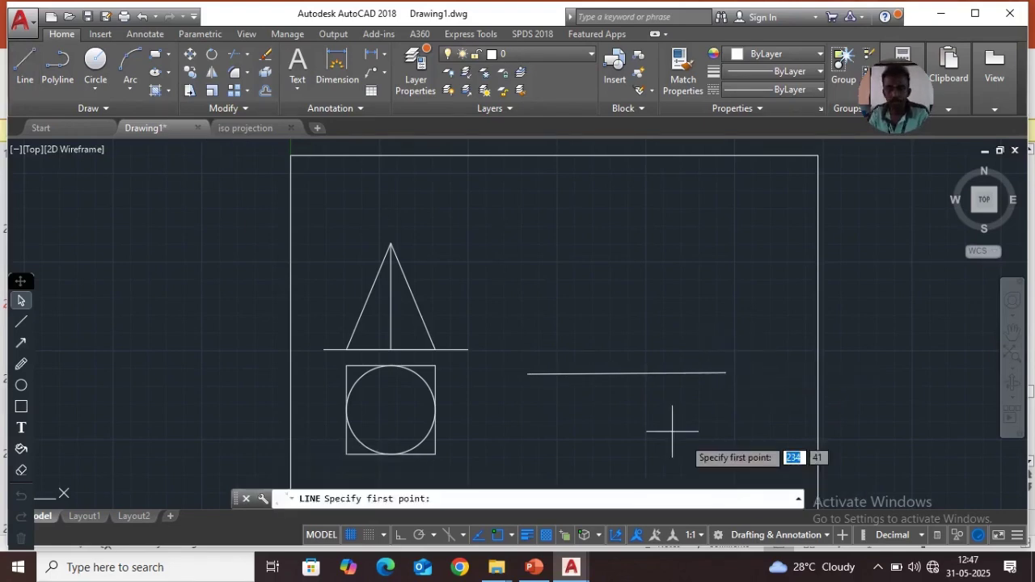
{"action": "left_click", "coordinate": [626, 373]}
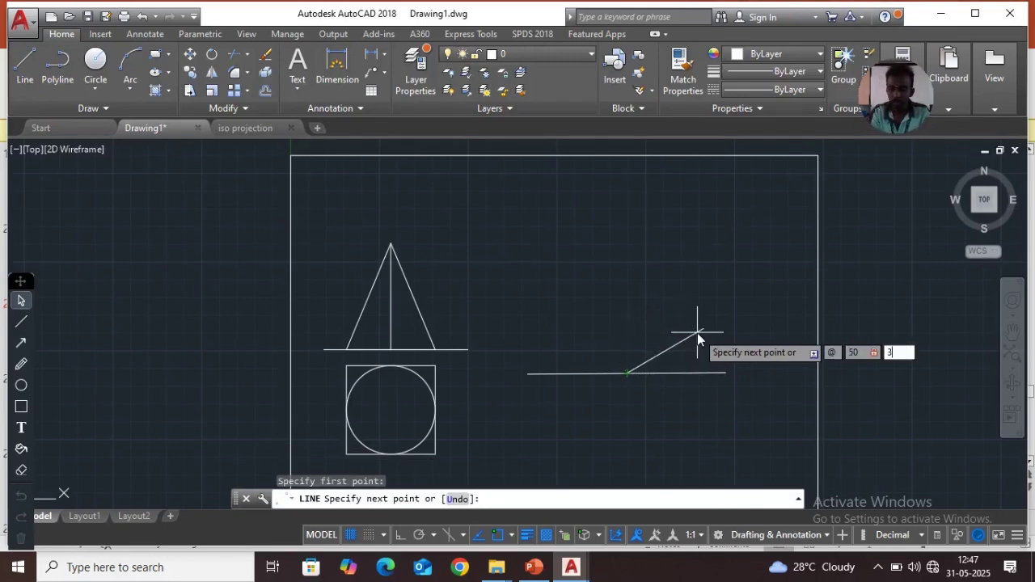
{"action": "type", "text": "0"}
{"action": "key", "text": "Return"}
{"action": "key", "text": "Return"}
{"action": "key", "text": "Return"}
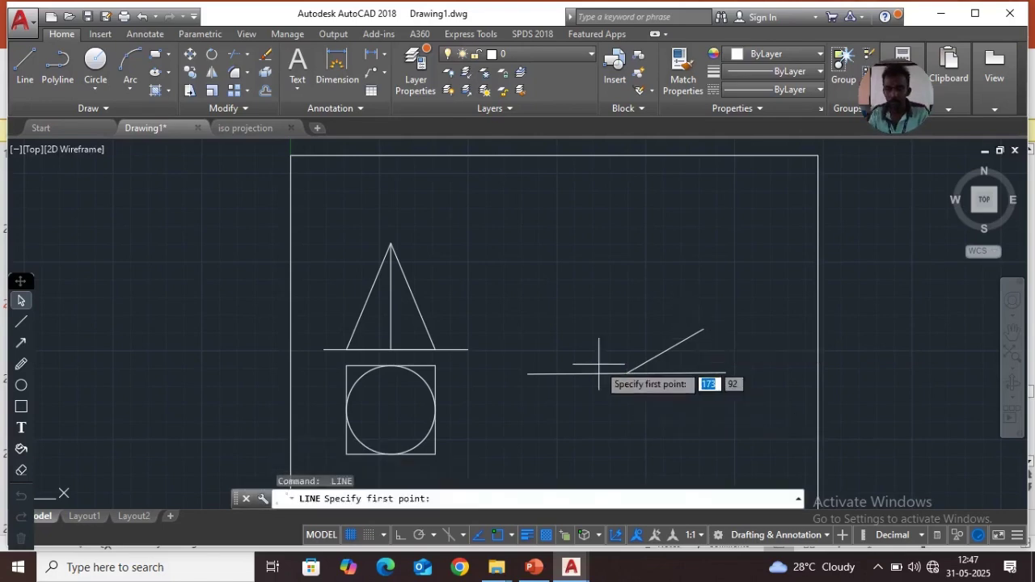
{"action": "left_click", "coordinate": [626, 372]}
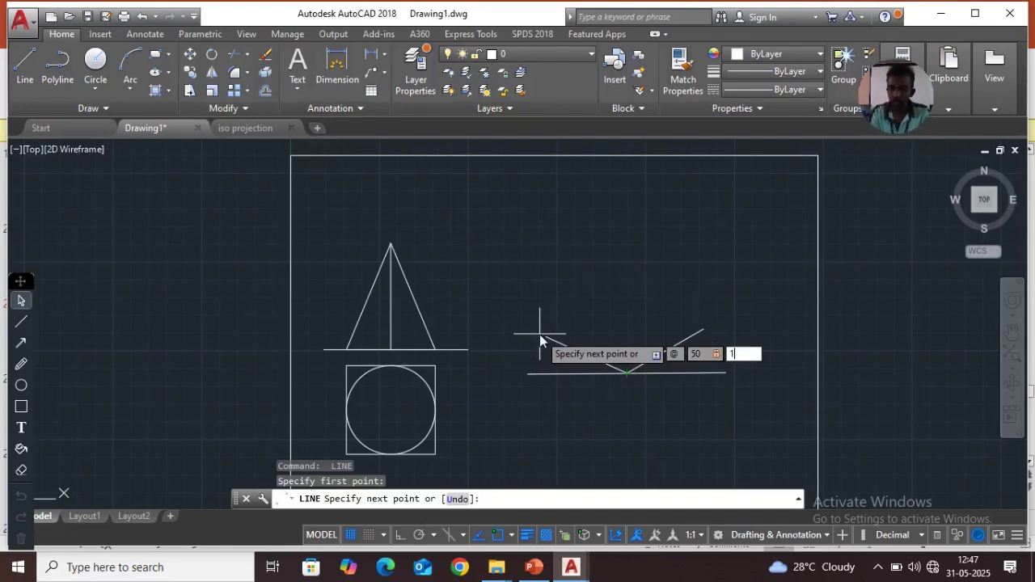
{"action": "key", "text": "Return"}
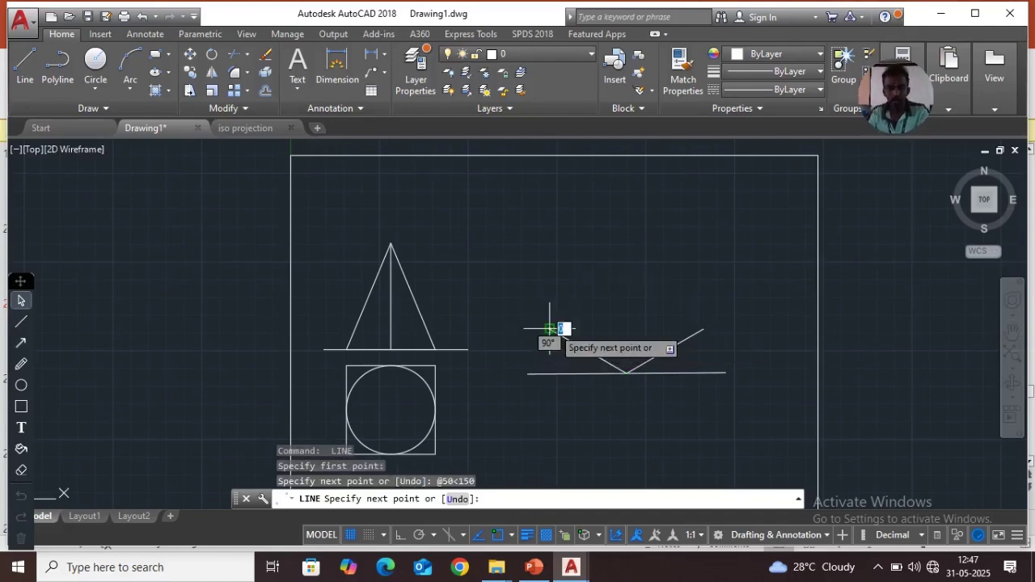
{"action": "key", "text": "Escape"}
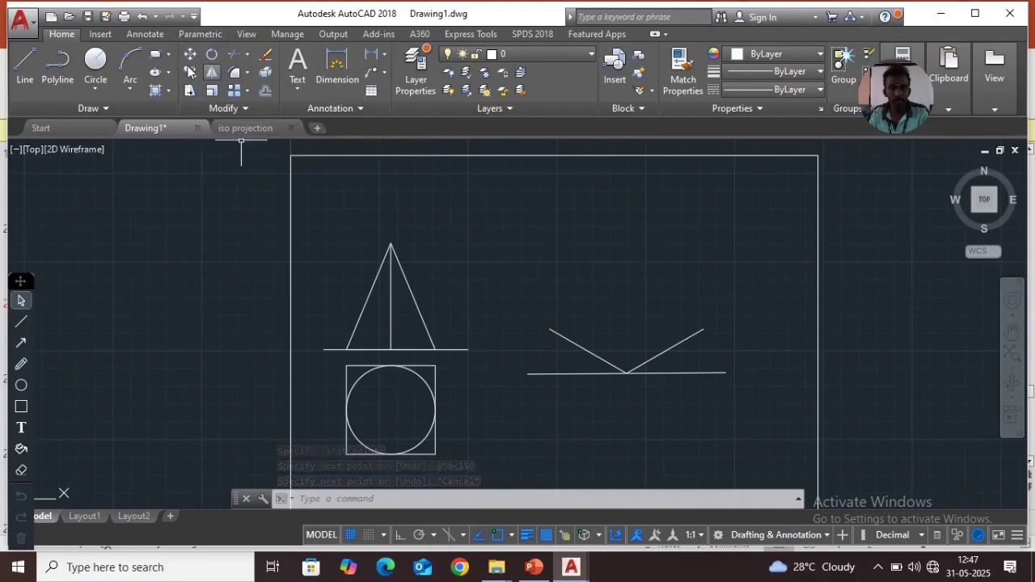
{"action": "left_click", "coordinate": [212, 72]}
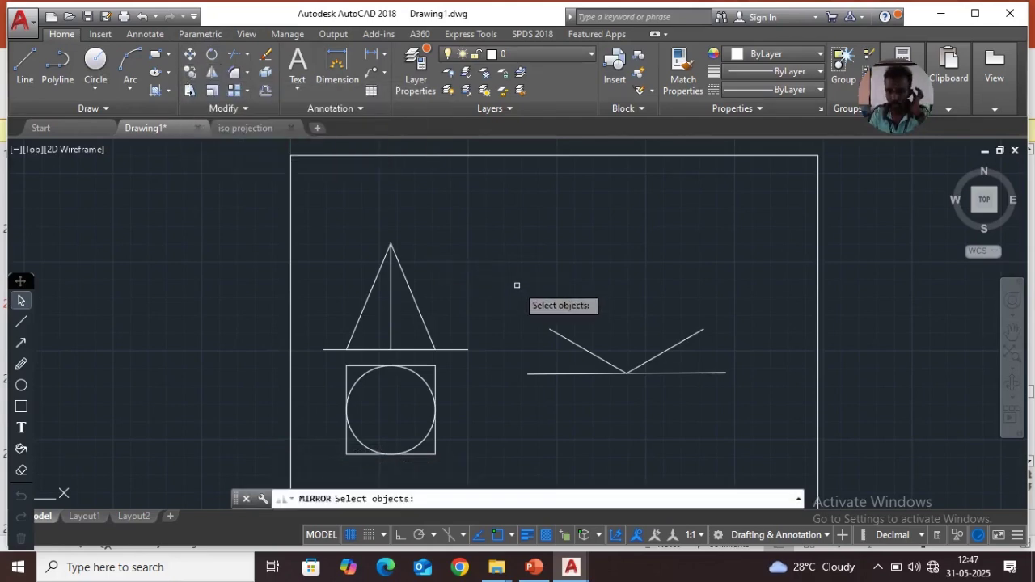
Mirror the V about its end points, keeping the original, to form a rhombus.
{"action": "left_click", "coordinate": [710, 395]}
{"action": "key", "text": "Return"}
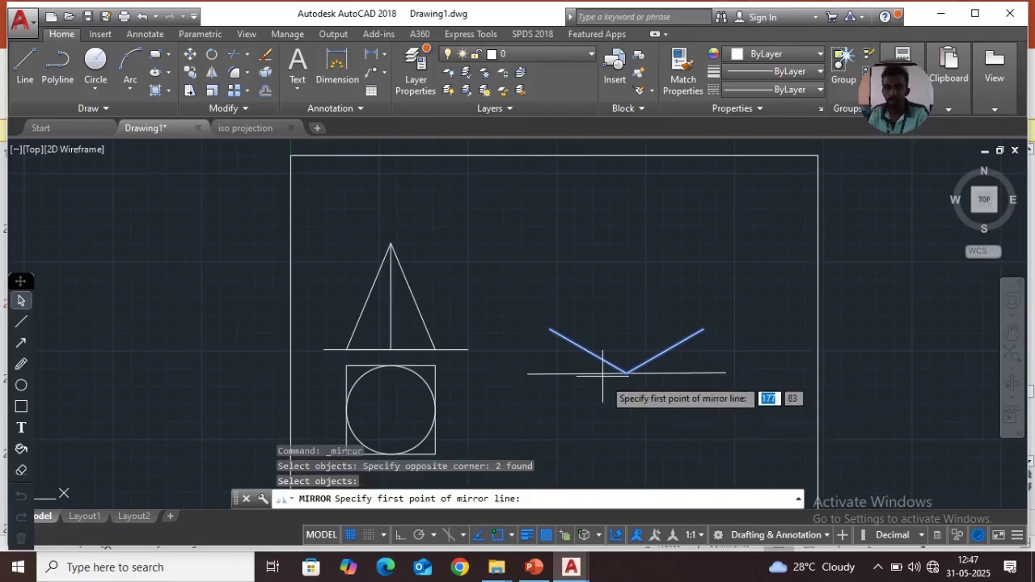
{"action": "left_click", "coordinate": [549, 329]}
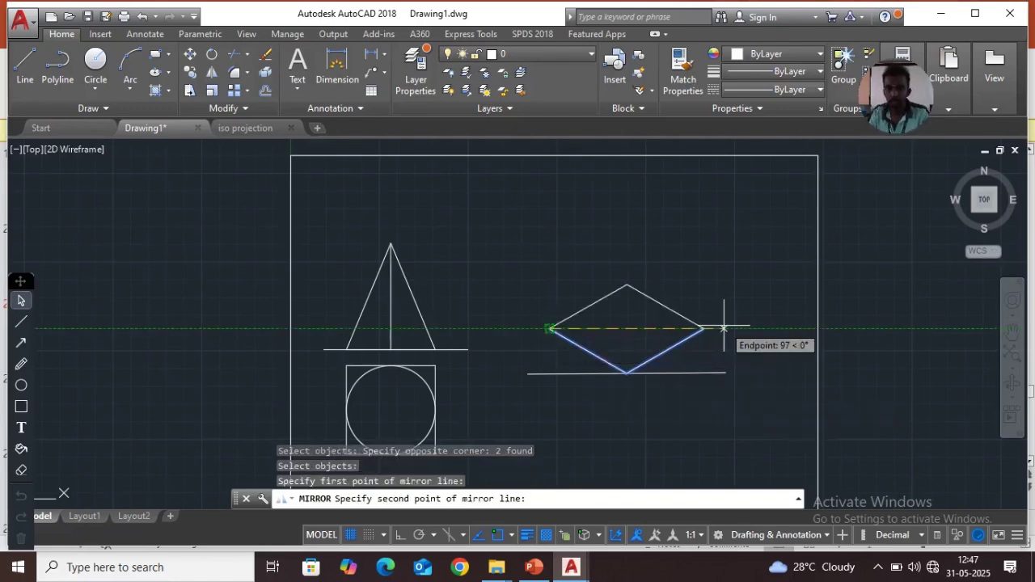
{"action": "left_click", "coordinate": [702, 329]}
{"action": "key", "text": "Return"}
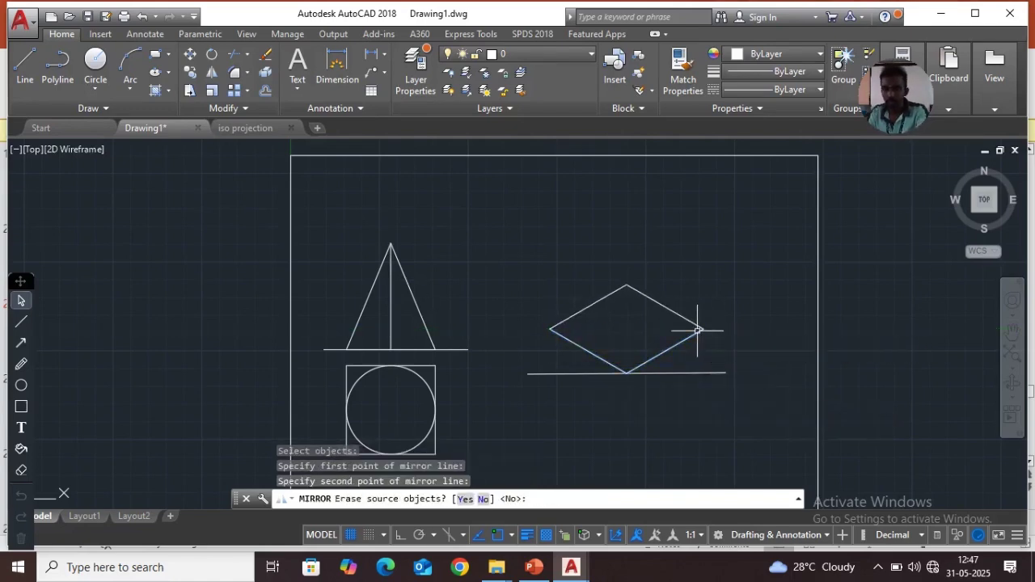
Draw the rhombus's horizontal diagonal between its left and right vertices.
{"action": "left_click", "coordinate": [23, 70]}
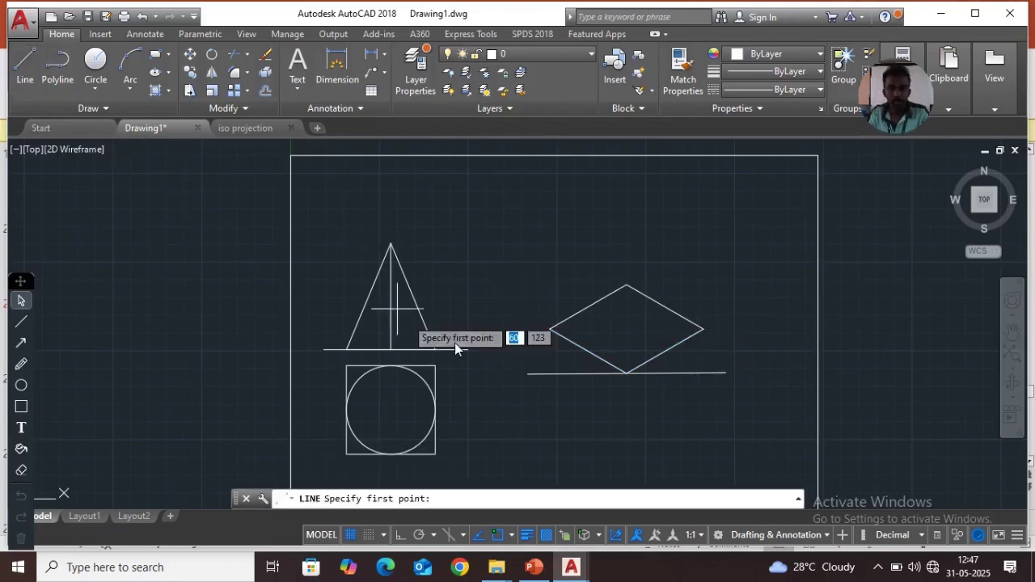
{"action": "left_click", "coordinate": [549, 329]}
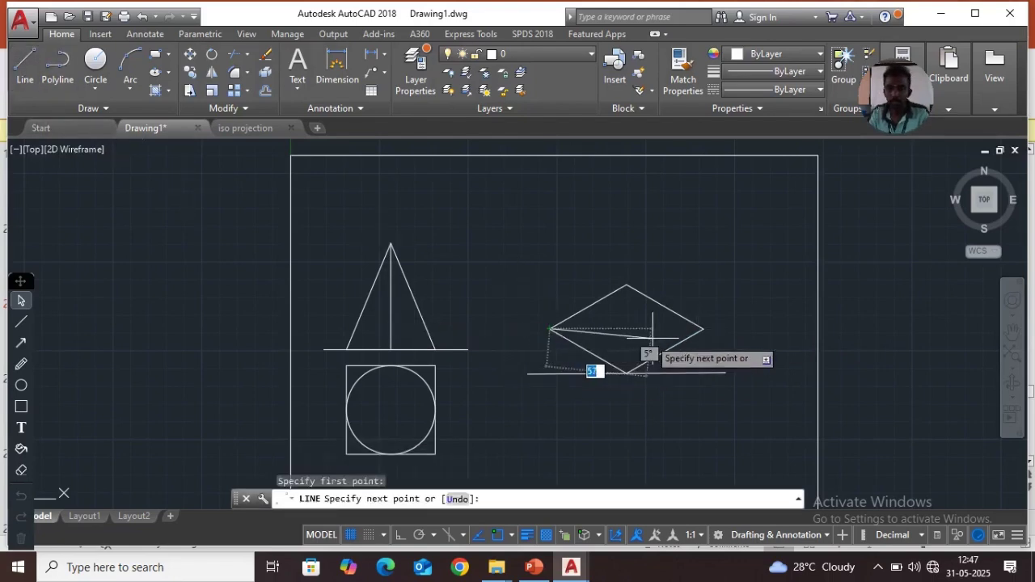
{"action": "left_click", "coordinate": [703, 329]}
{"action": "key", "text": "Return"}
{"action": "key", "text": "Return"}
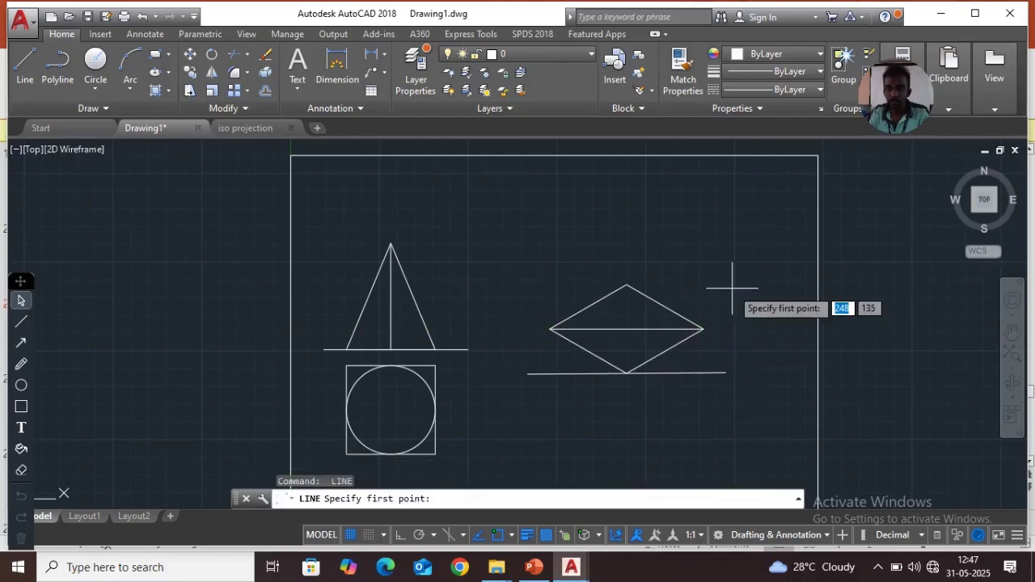
{"action": "scroll", "coordinate": [701, 316], "scroll_direction": "up", "scroll_amount": 2}
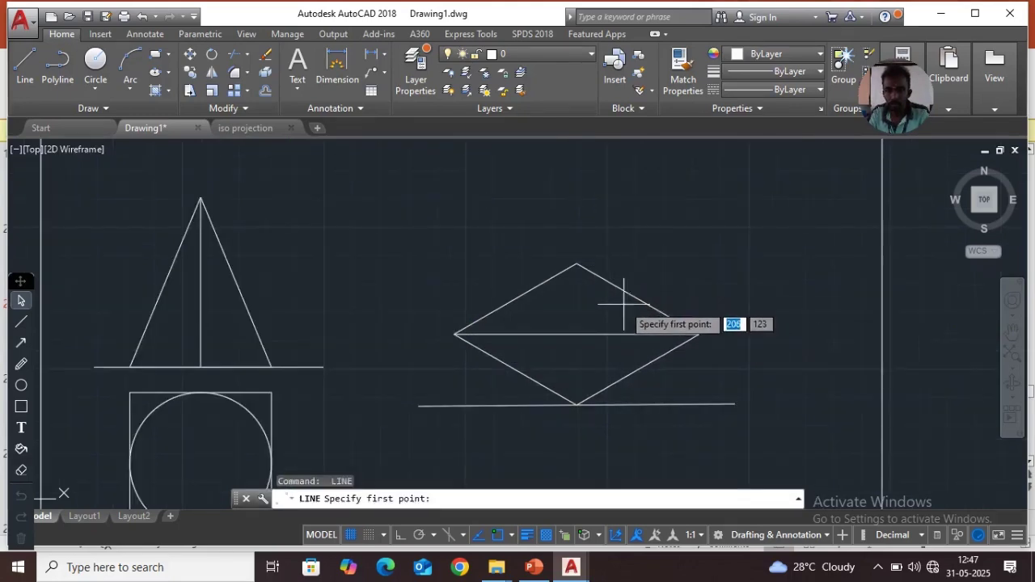
Draw lines from the bottom and top vertices to the midpoints of the opposite edges.
{"action": "left_click", "coordinate": [576, 405]}
{"action": "left_click", "coordinate": [637, 301]}
{"action": "key", "text": "Return"}
{"action": "key", "text": "Return"}
{"action": "left_click", "coordinate": [576, 404]}
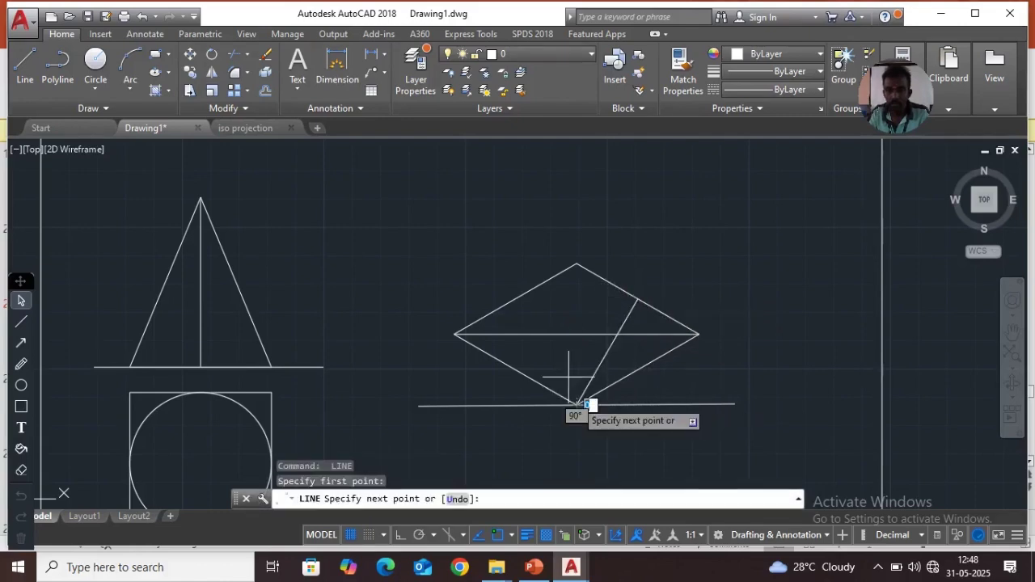
{"action": "left_click", "coordinate": [515, 300]}
{"action": "key", "text": "Return"}
{"action": "key", "text": "Return"}
{"action": "left_click", "coordinate": [576, 264]}
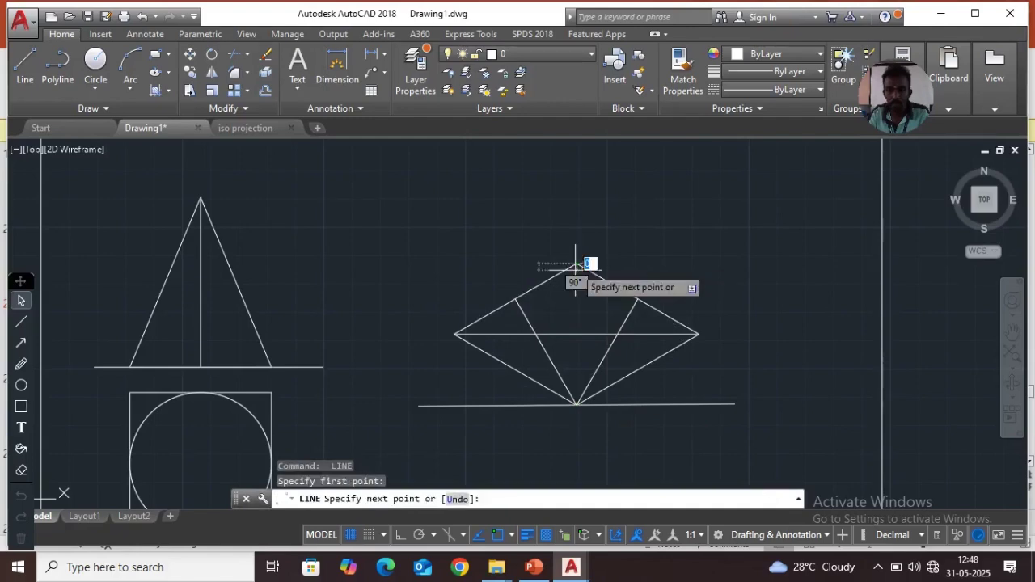
{"action": "left_click", "coordinate": [515, 370]}
{"action": "key", "text": "Return"}
{"action": "key", "text": "Return"}
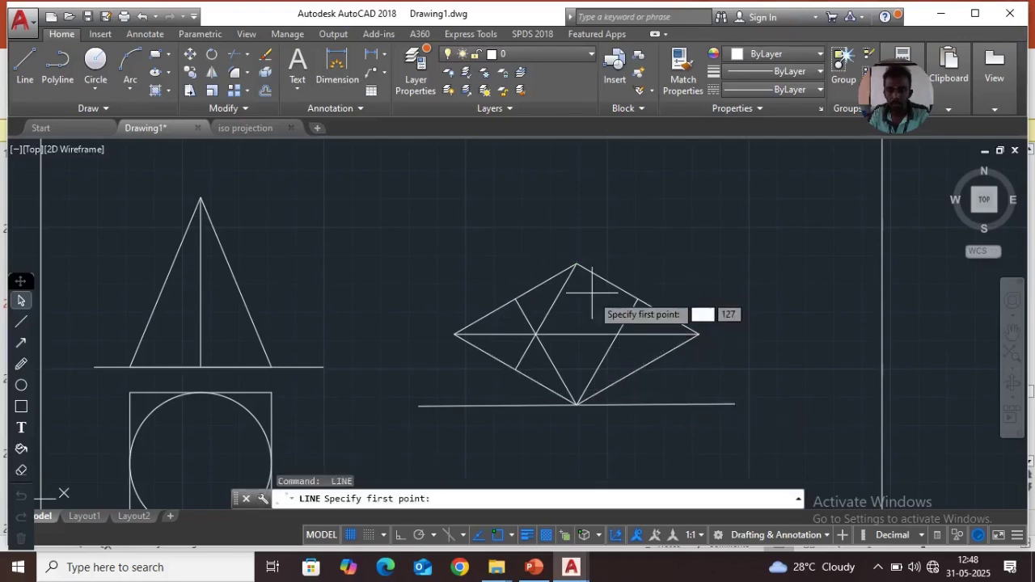
{"action": "left_click", "coordinate": [575, 266]}
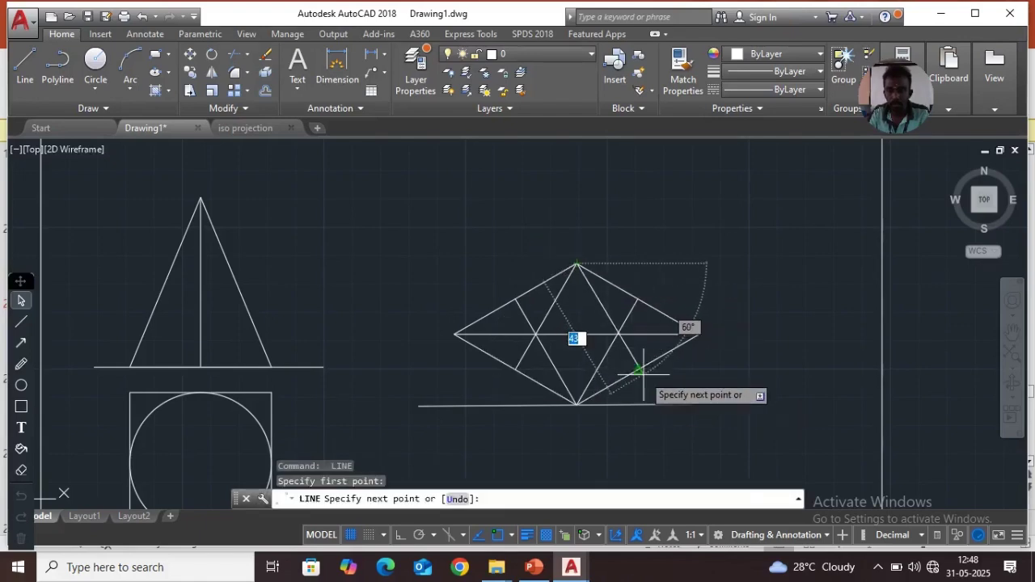
{"action": "left_click", "coordinate": [638, 370]}
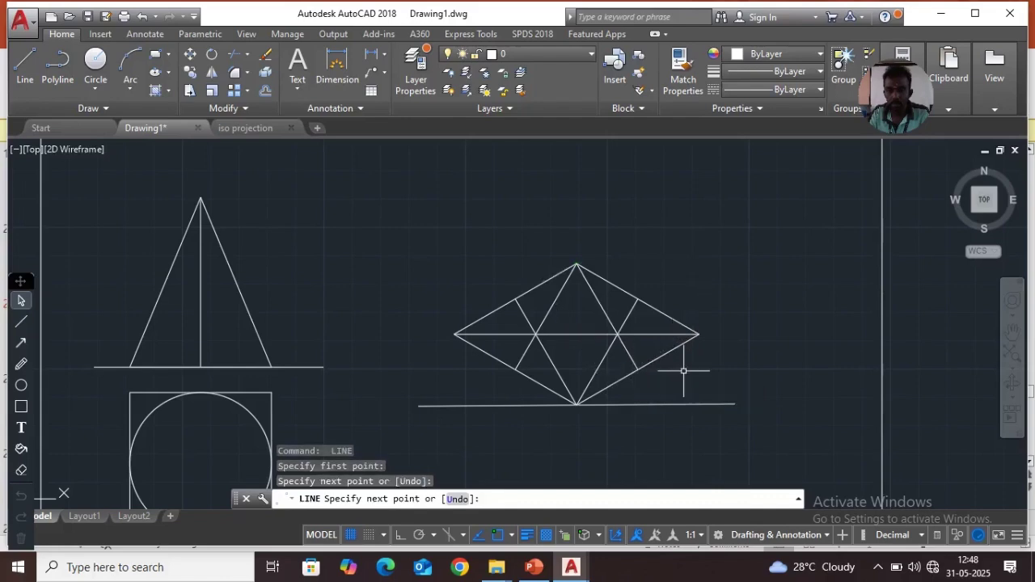
{"action": "key", "text": "Return"}
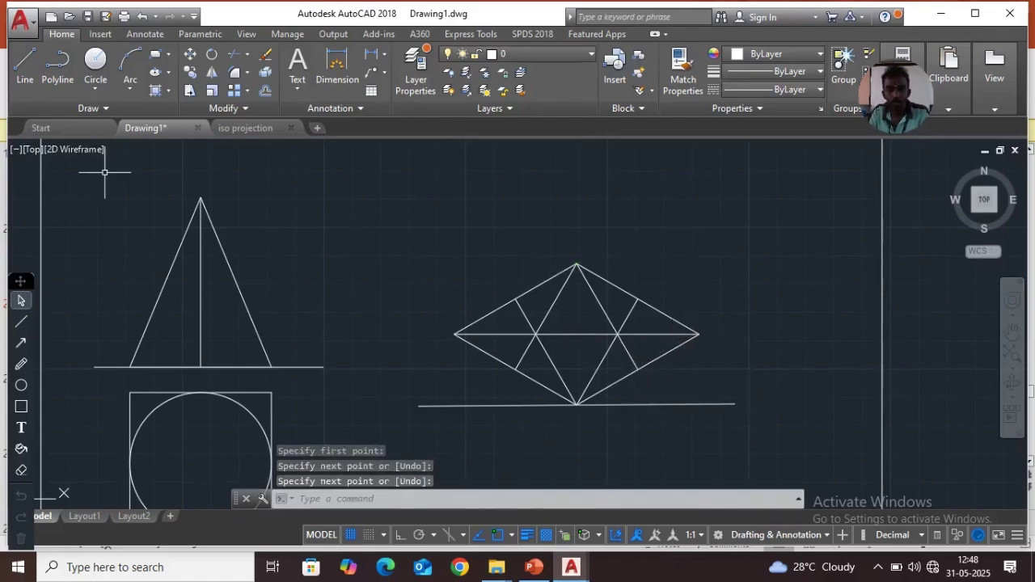
Draw small circles at the left and right intersections, touching the rhombus edges.
{"action": "left_click", "coordinate": [95, 67]}
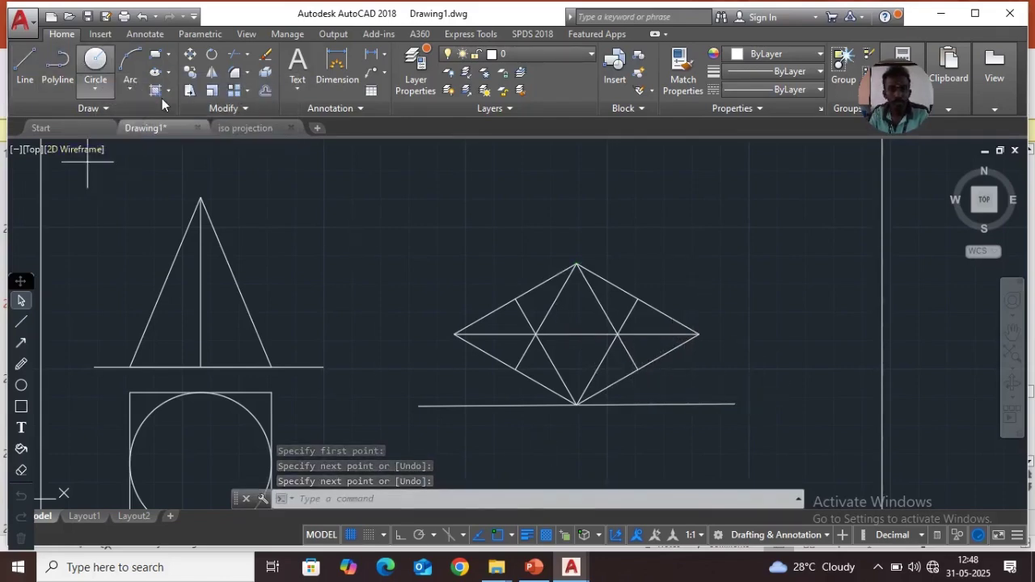
{"action": "left_click", "coordinate": [535, 333]}
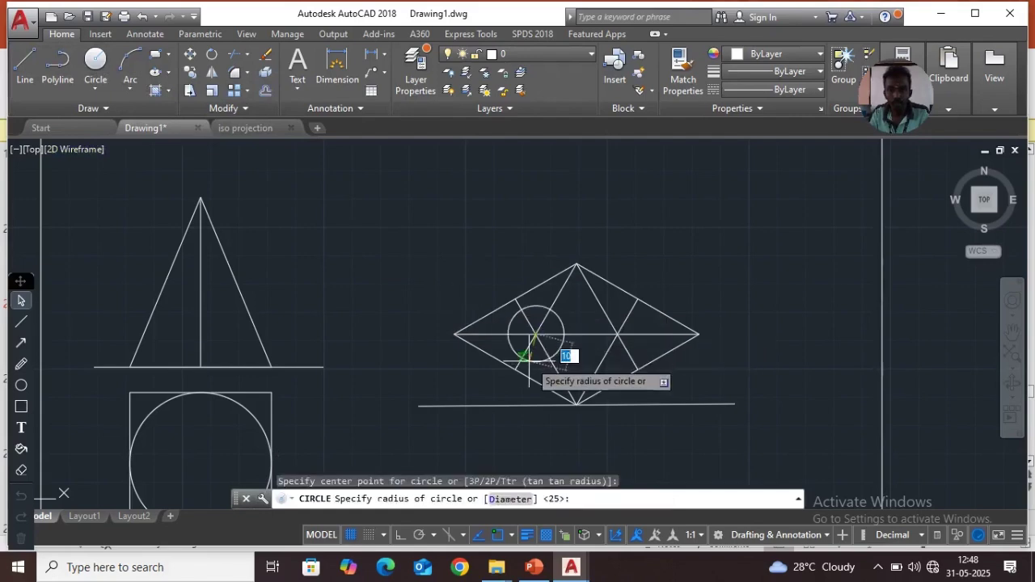
{"action": "left_click", "coordinate": [515, 369]}
{"action": "key", "text": "Return"}
{"action": "key", "text": "Return"}
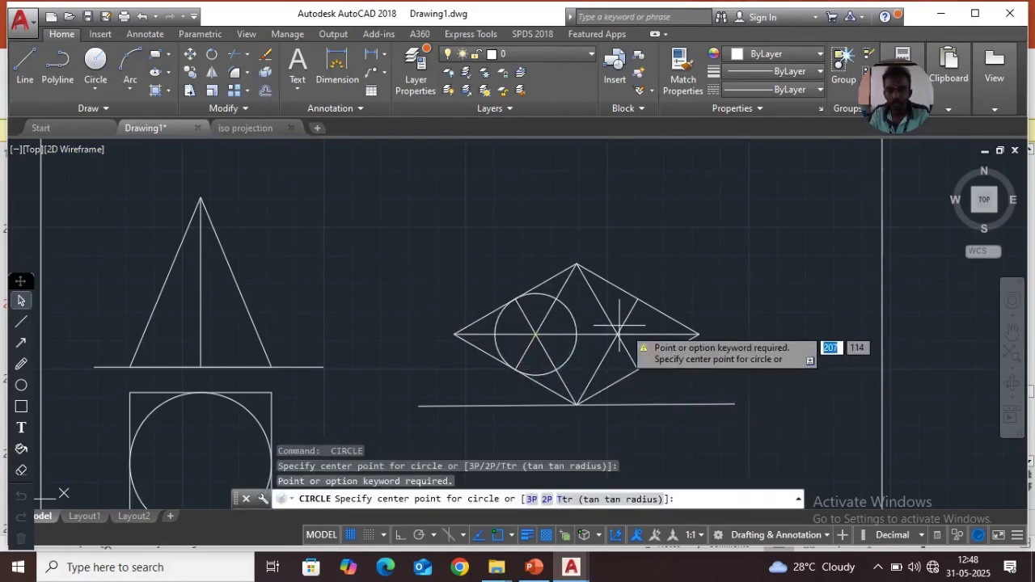
{"action": "left_click", "coordinate": [619, 334]}
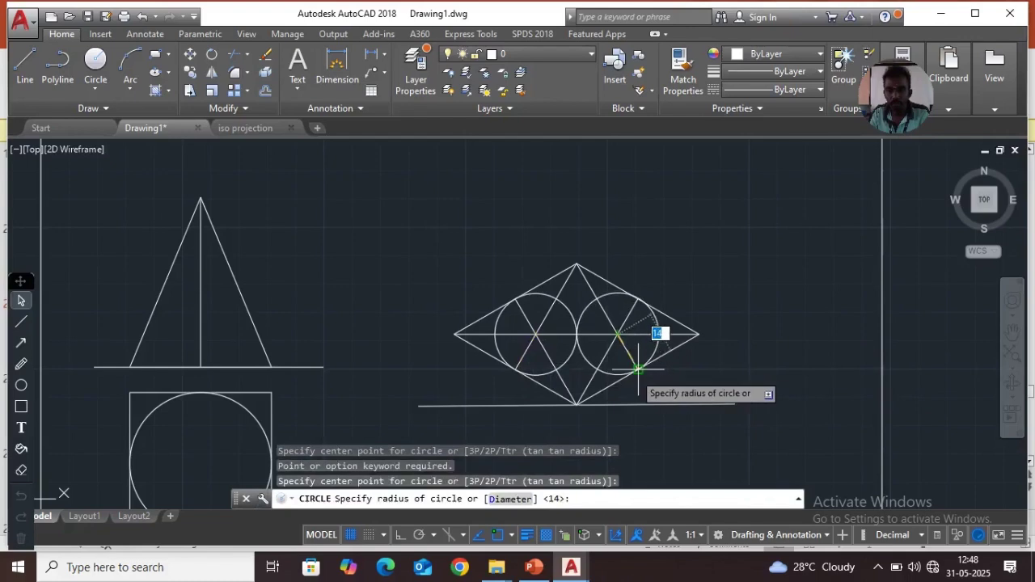
{"action": "left_click", "coordinate": [637, 368]}
{"action": "key", "text": "Return"}
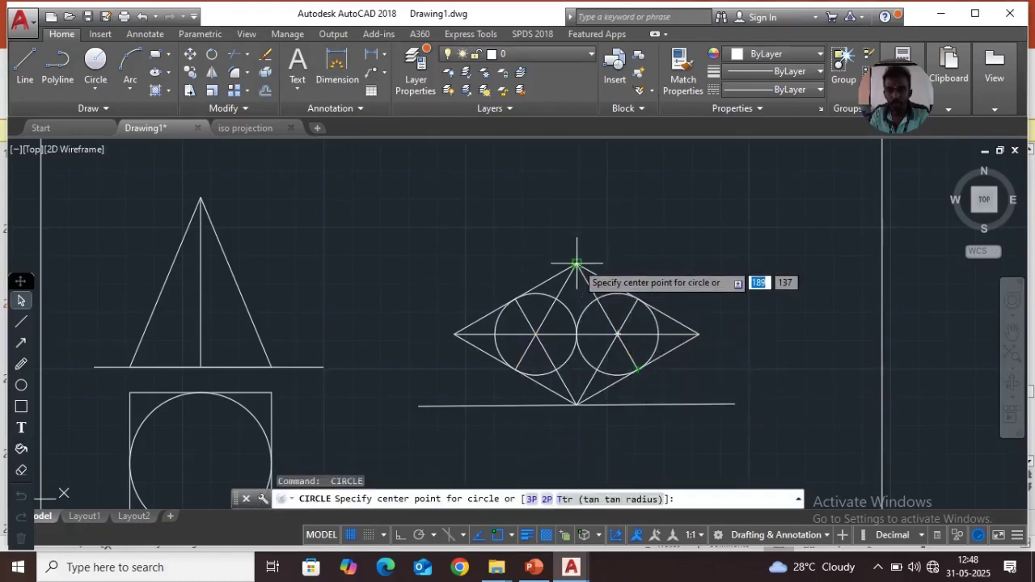
Draw large circles centred on the top and bottom vertices, reaching the opposite sides.
{"action": "left_click", "coordinate": [576, 265]}
{"action": "left_click", "coordinate": [510, 361]}
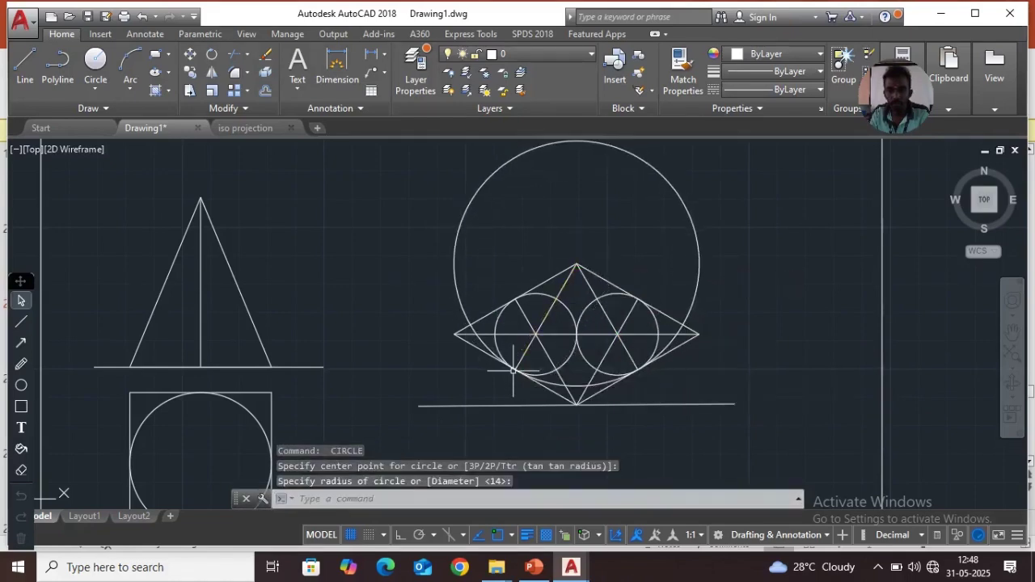
{"action": "key", "text": "Return"}
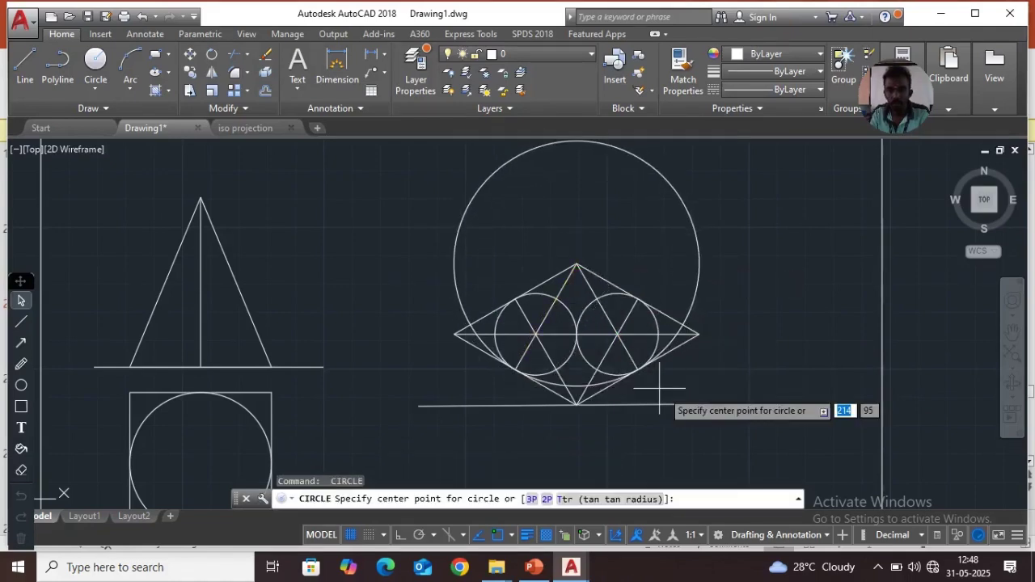
{"action": "left_click", "coordinate": [577, 404]}
{"action": "left_click", "coordinate": [637, 299]}
{"action": "key", "text": "Return"}
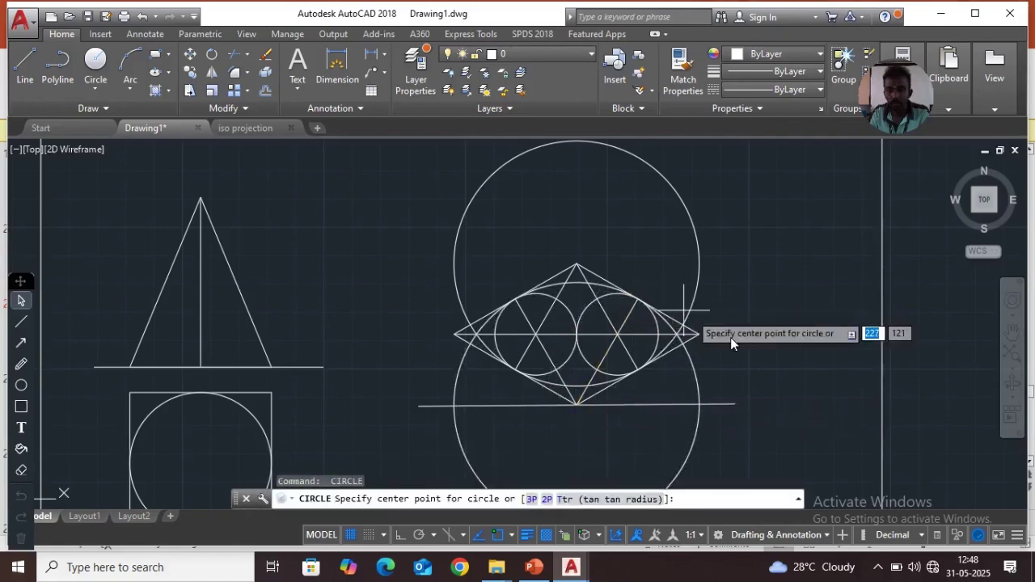
Start Trim and pick the four rhombus edges, horizontal line and sloped lines as cutting edges.
{"action": "left_click", "coordinate": [233, 57]}
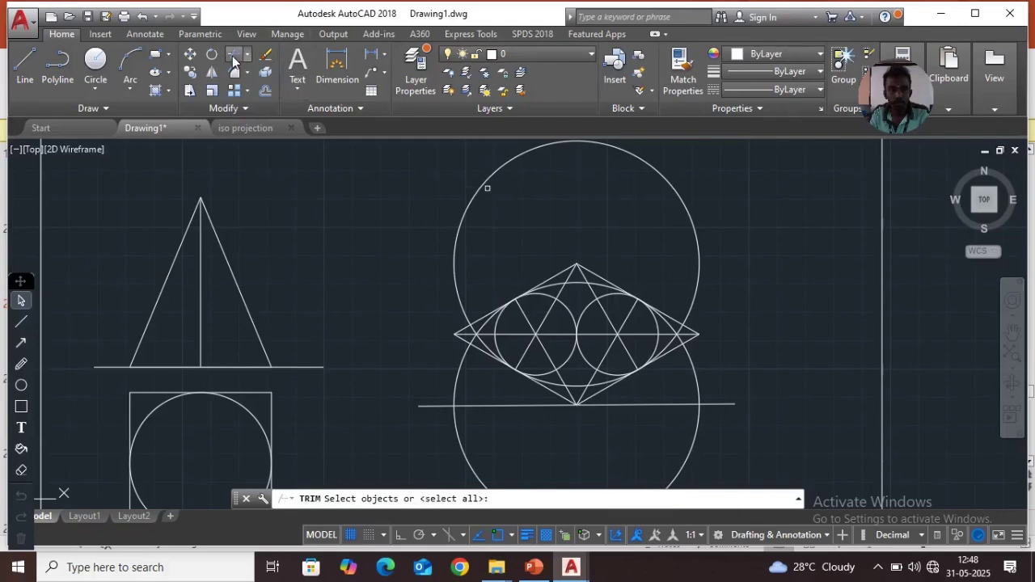
{"action": "left_click", "coordinate": [566, 275]}
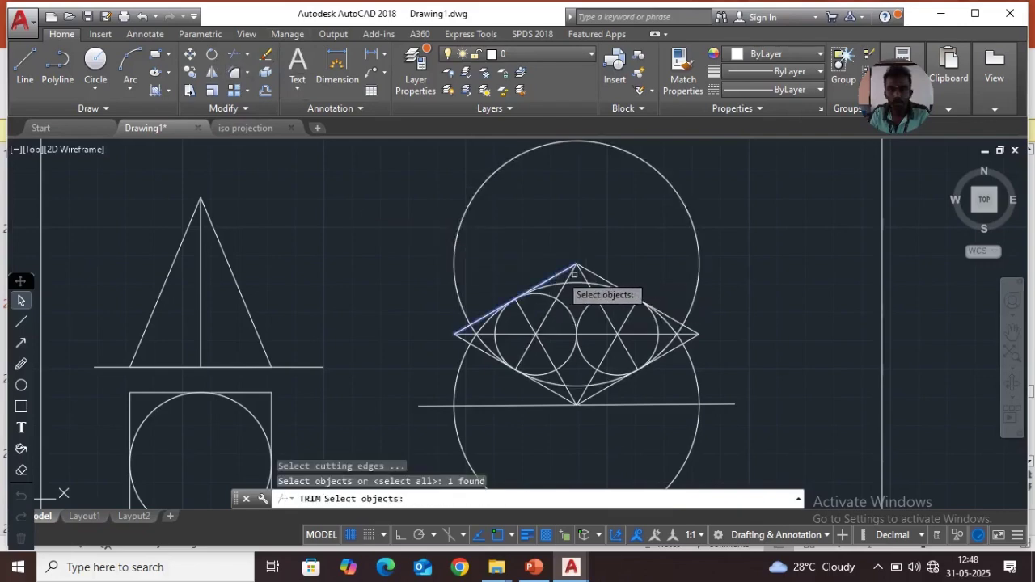
{"action": "left_click", "coordinate": [593, 276]}
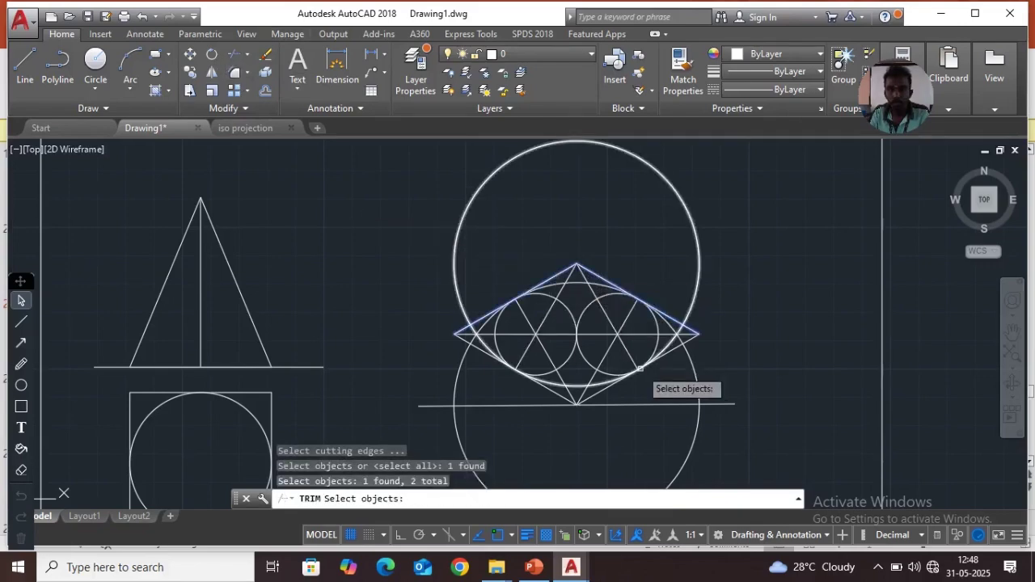
{"action": "left_click", "coordinate": [598, 394]}
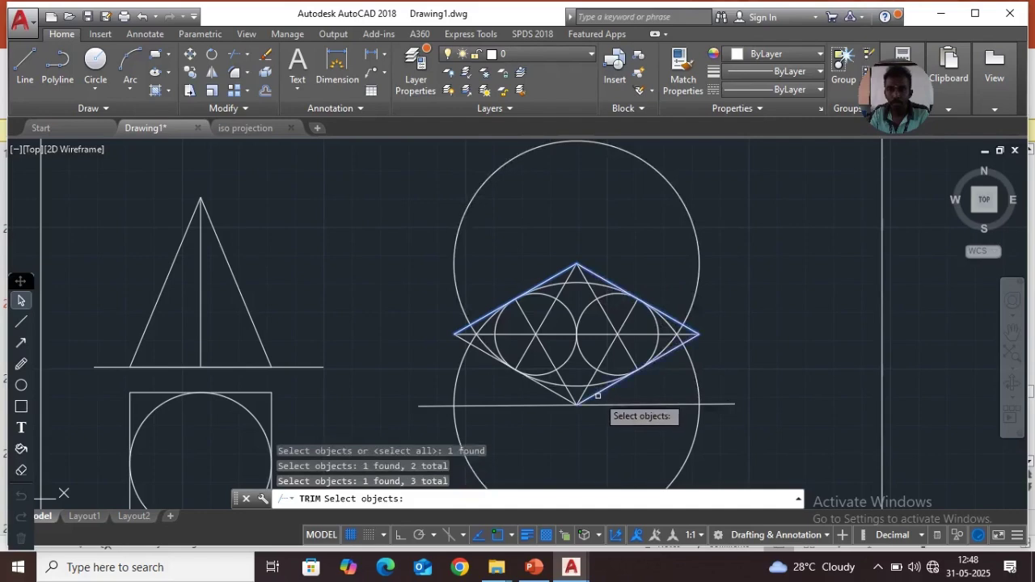
{"action": "left_click", "coordinate": [551, 391]}
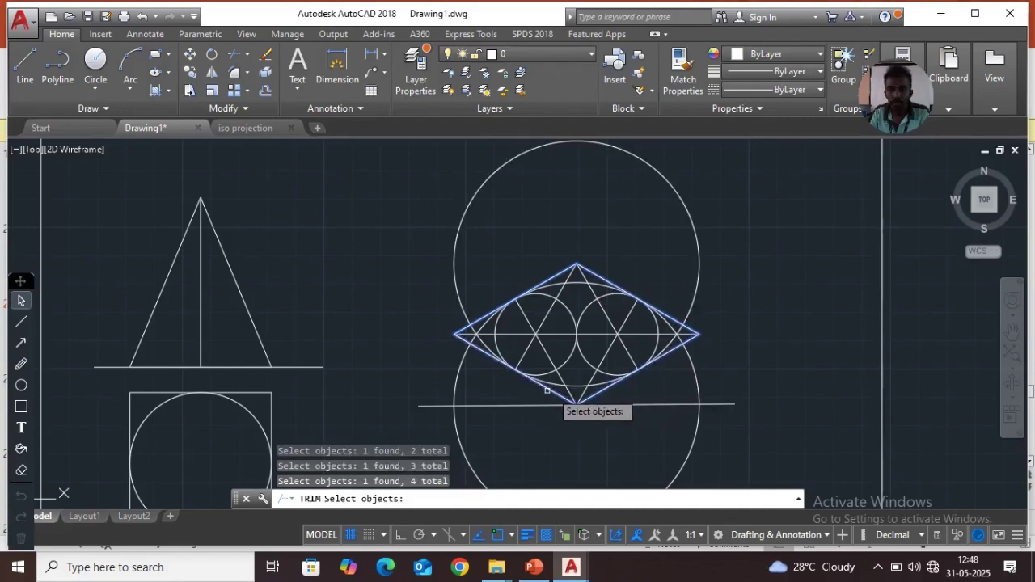
{"action": "left_click", "coordinate": [515, 330]}
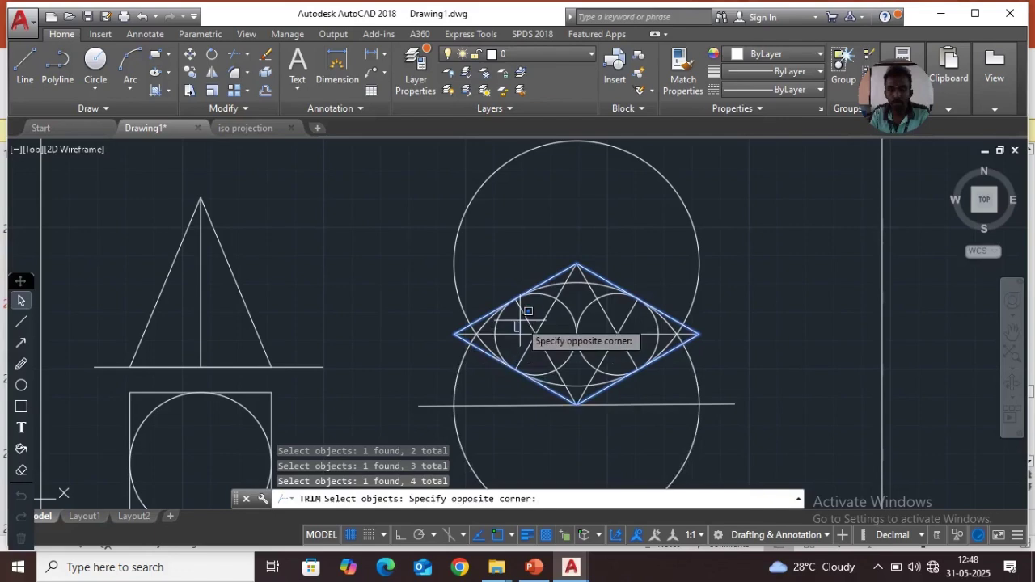
{"action": "left_click", "coordinate": [526, 326]}
{"action": "left_click", "coordinate": [517, 334]}
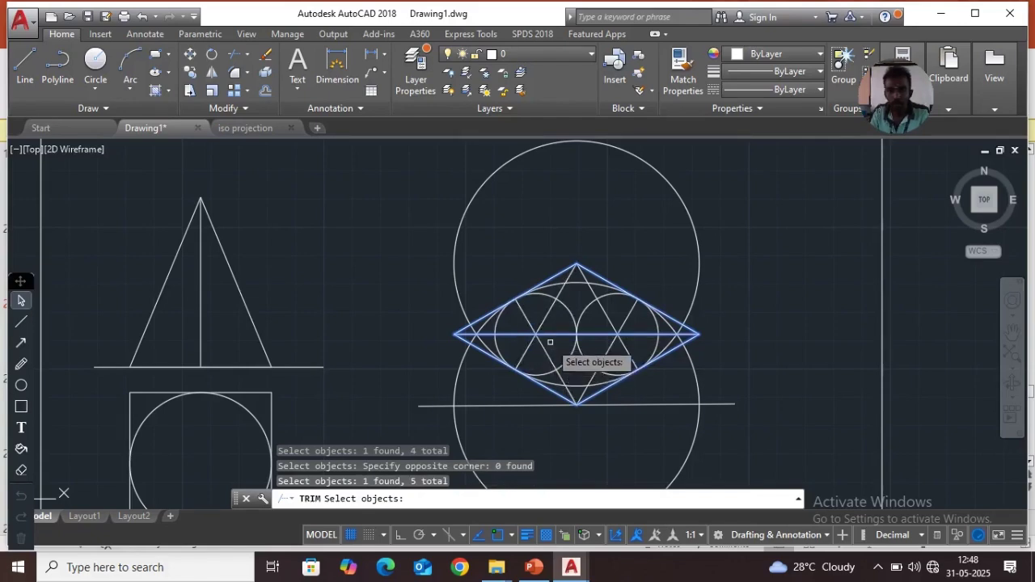
{"action": "left_click", "coordinate": [544, 350]}
{"action": "left_click", "coordinate": [547, 310]}
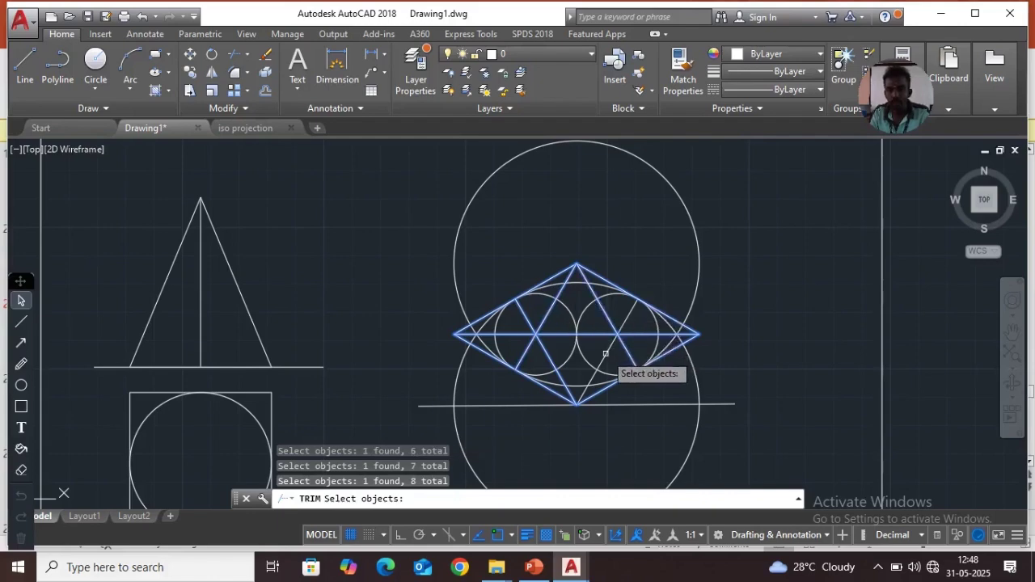
{"action": "key", "text": "Return"}
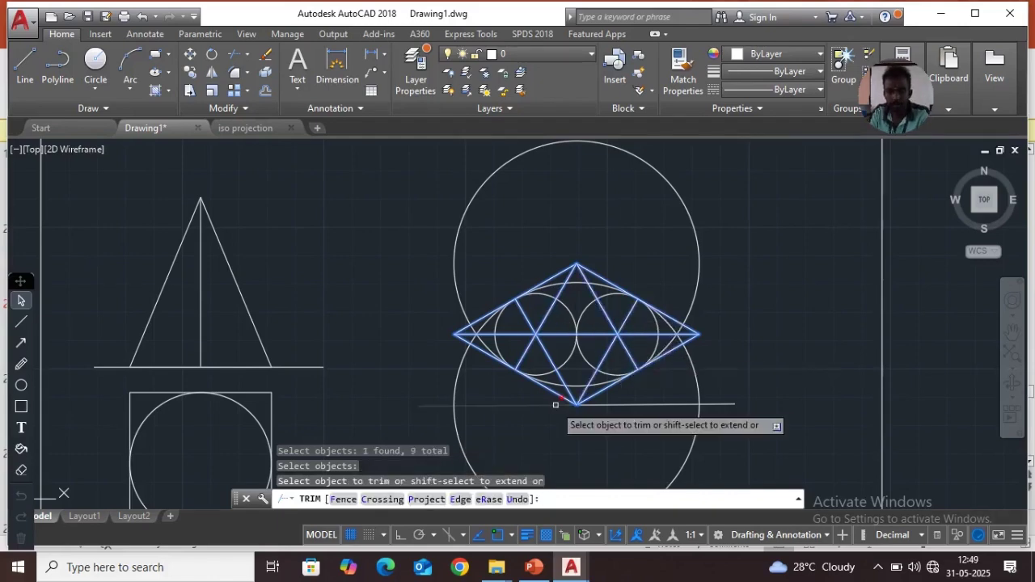
Trim the circle portions outside and inside the rhombus, leaving four ellipse arcs.
{"action": "left_click", "coordinate": [689, 374]}
{"action": "left_click", "coordinate": [697, 293]}
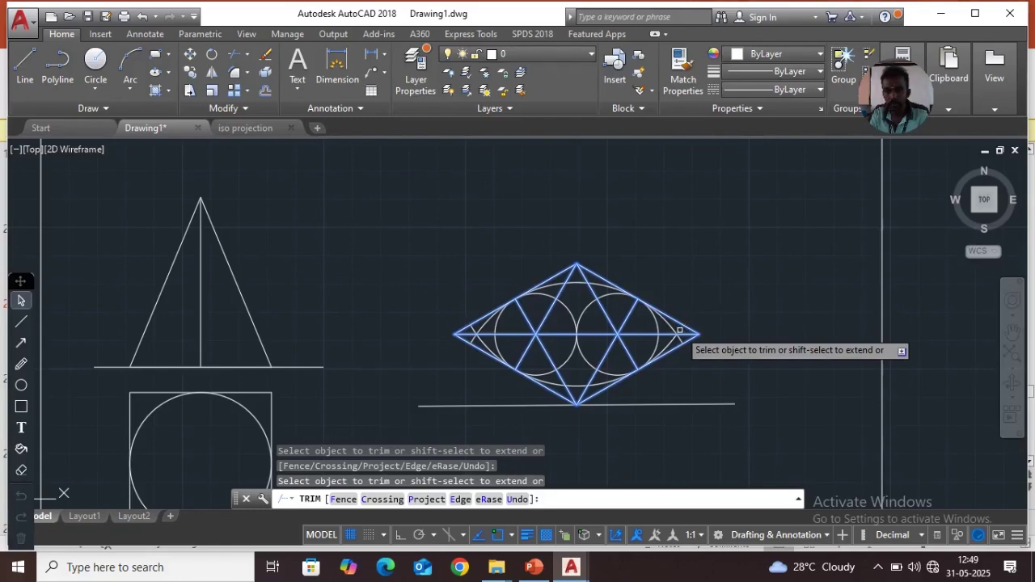
{"action": "left_click", "coordinate": [681, 341]}
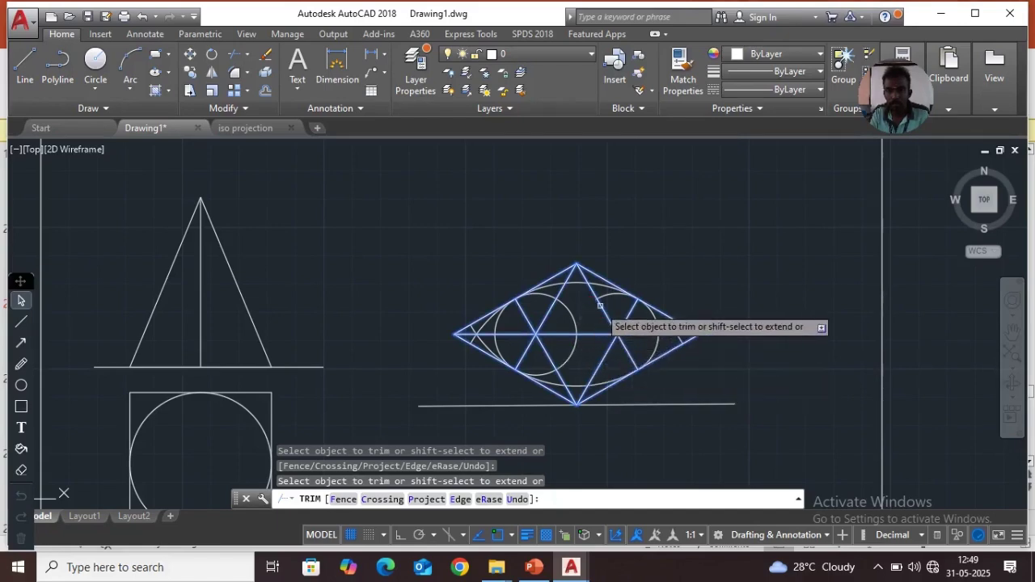
{"action": "left_click", "coordinate": [589, 305]}
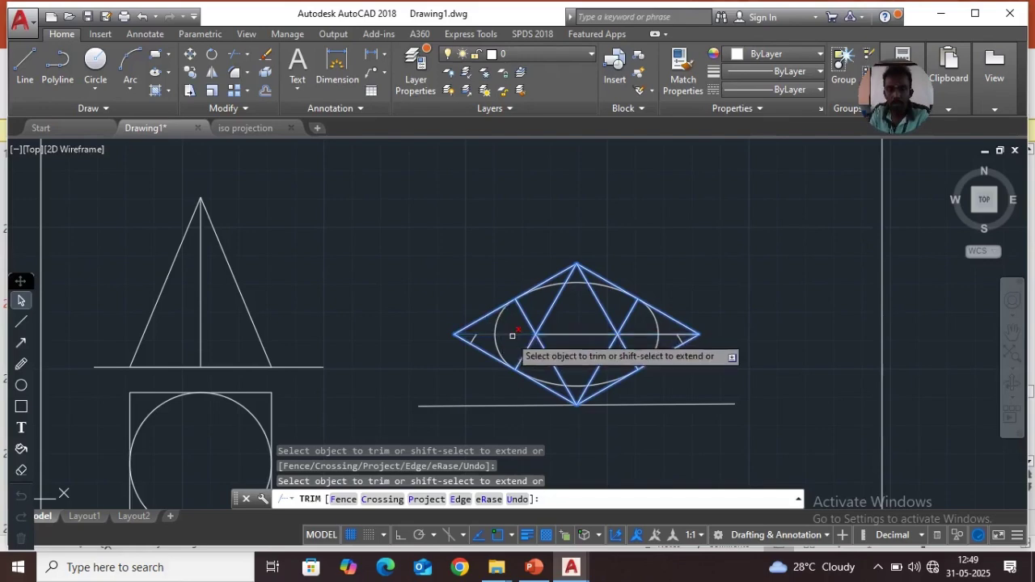
{"action": "scroll", "coordinate": [680, 380], "scroll_direction": "up", "scroll_amount": 4}
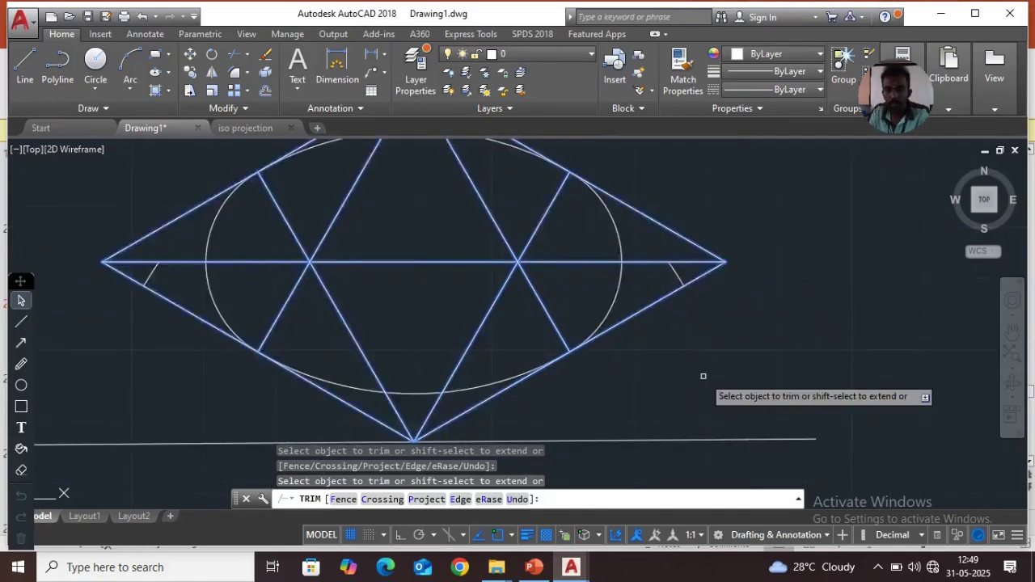
{"action": "key", "text": "Escape"}
{"action": "left_click", "coordinate": [677, 273]}
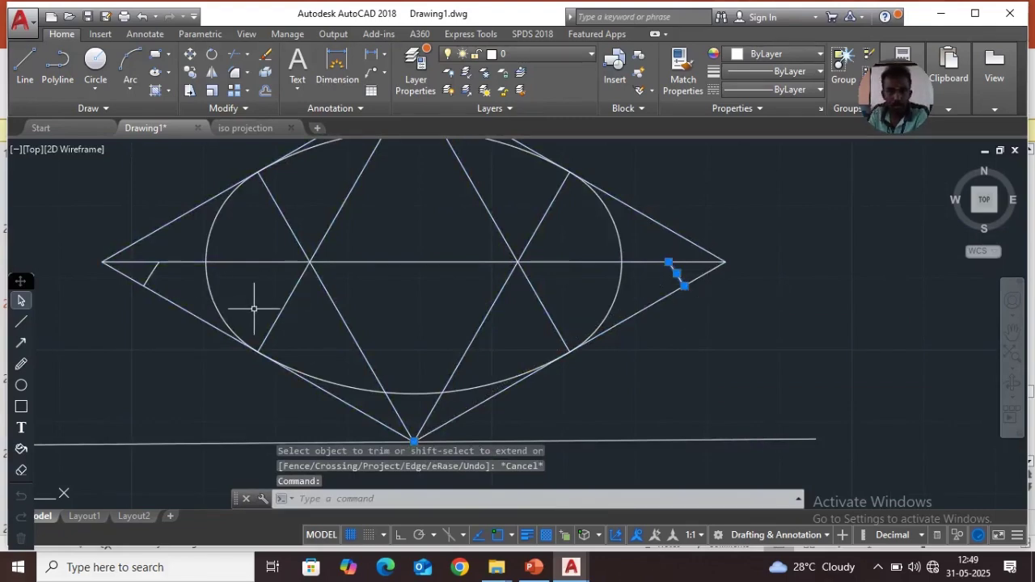
Delete the stray line at the rhombus's right corner and zoom out to see the whole drawing.
{"action": "key", "text": "Delete"}
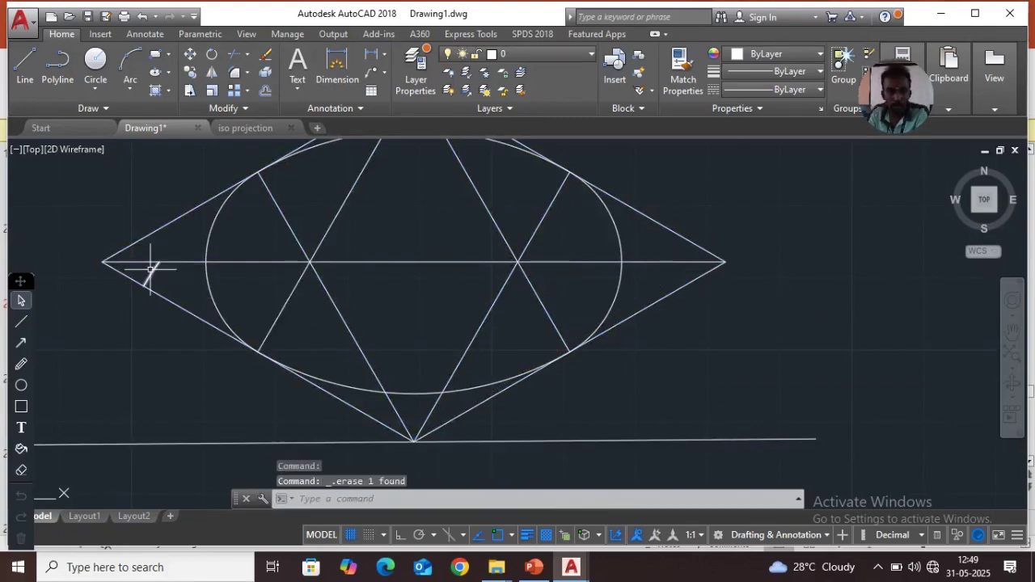
{"action": "scroll", "coordinate": [489, 412], "scroll_direction": "down", "scroll_amount": 2}
{"action": "scroll", "coordinate": [314, 368], "scroll_direction": "down", "scroll_amount": 2}
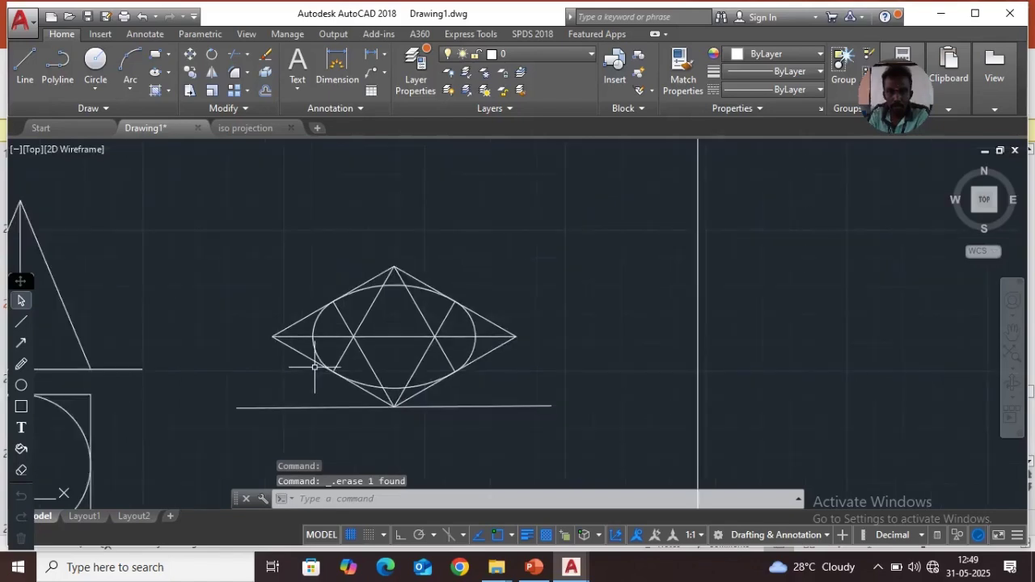
{"action": "scroll", "coordinate": [497, 397], "scroll_direction": "down", "scroll_amount": 2}
{"action": "scroll", "coordinate": [241, 418], "scroll_direction": "up", "scroll_amount": 3}
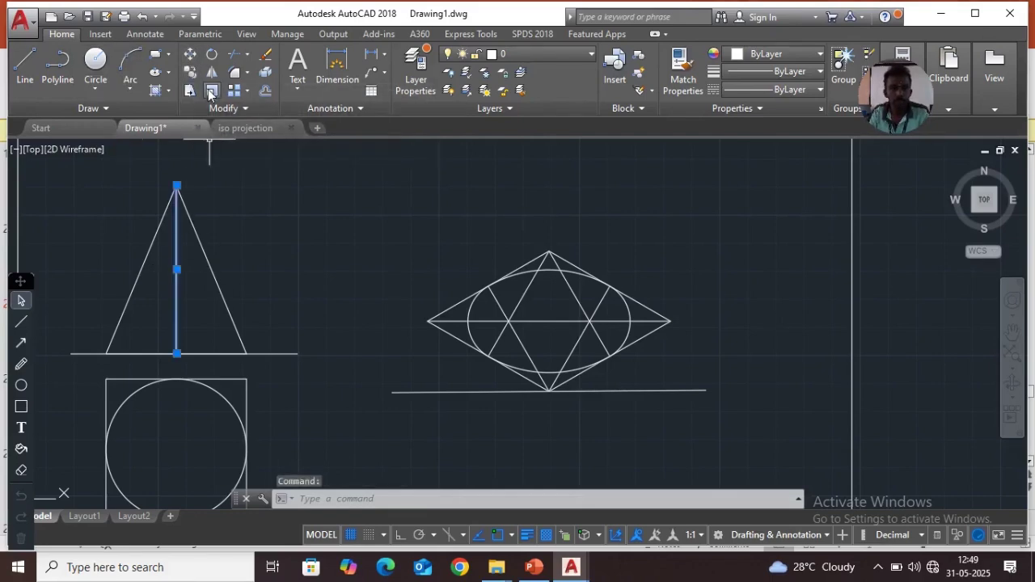
{"action": "left_click", "coordinate": [190, 72]}
Copy the cone's axis line from its base midpoint to the ellipse centre.
{"action": "key", "text": "Return"}
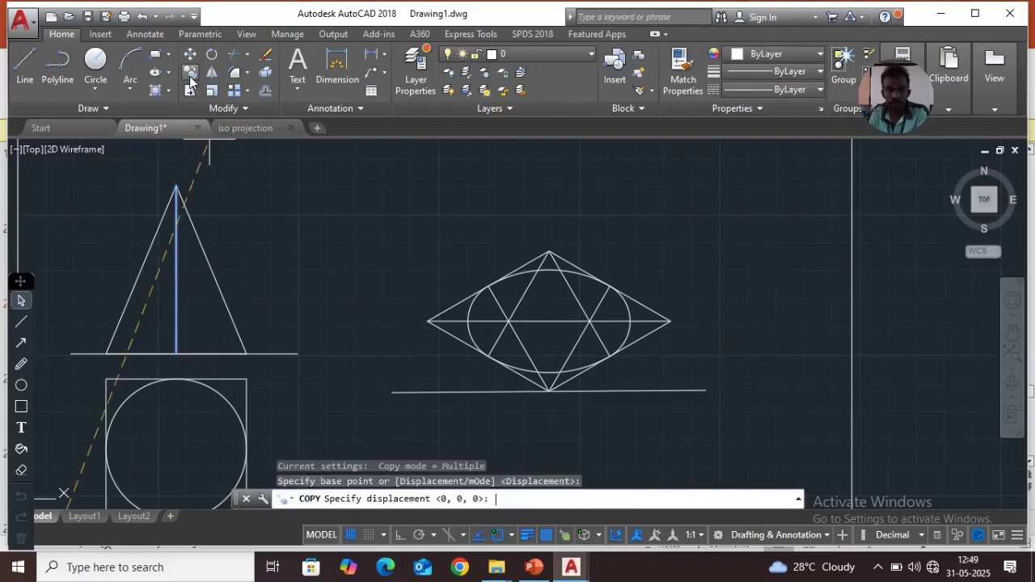
{"action": "key", "text": "Escape"}
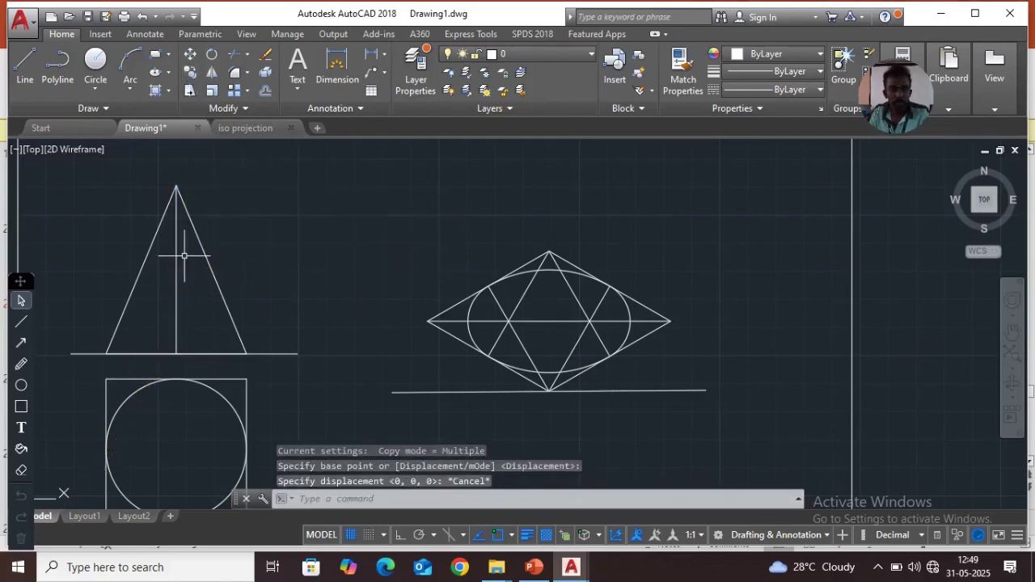
{"action": "left_click", "coordinate": [190, 73]}
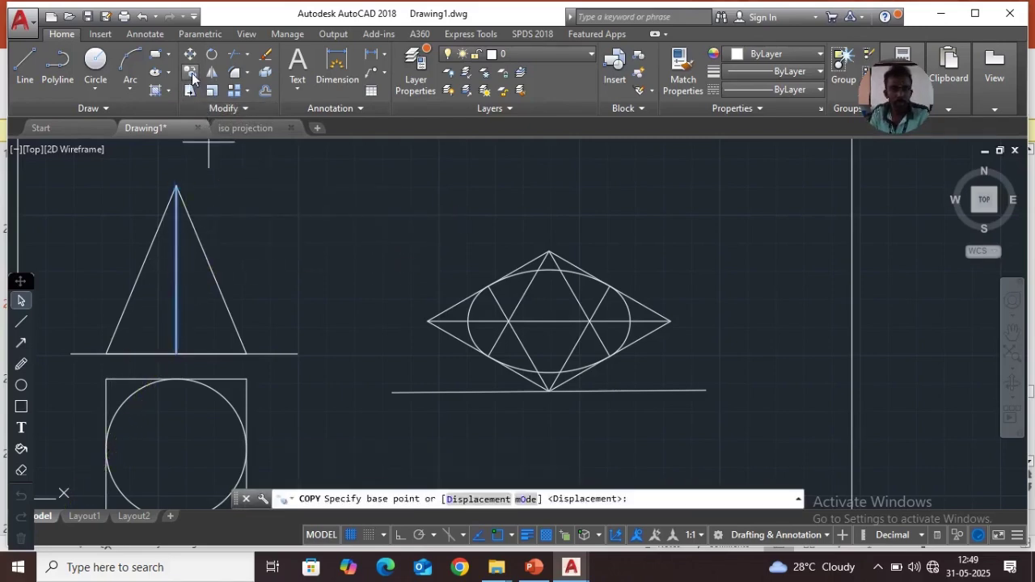
{"action": "left_click", "coordinate": [176, 354]}
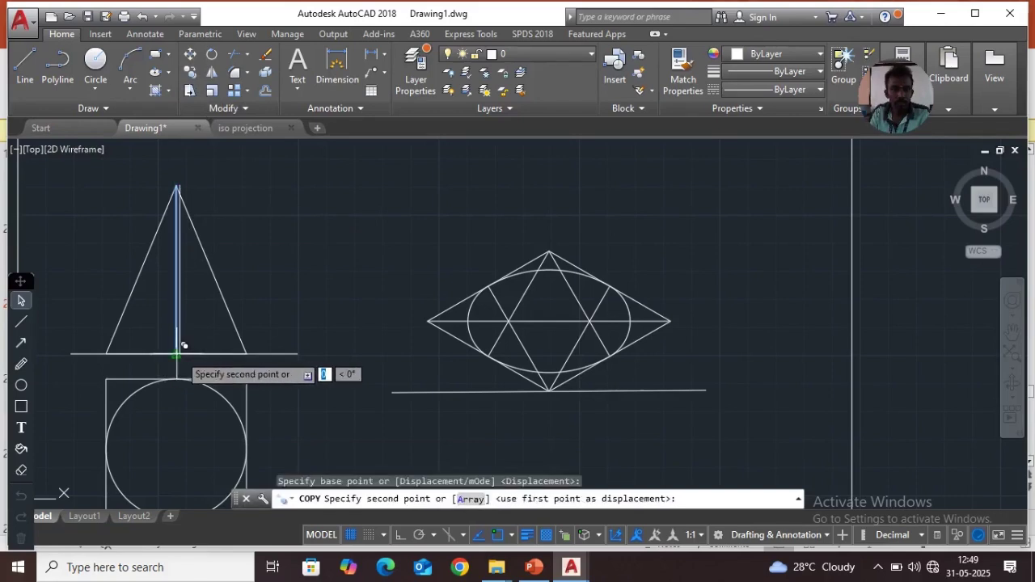
{"action": "left_click", "coordinate": [554, 319]}
{"action": "key", "text": "Escape"}
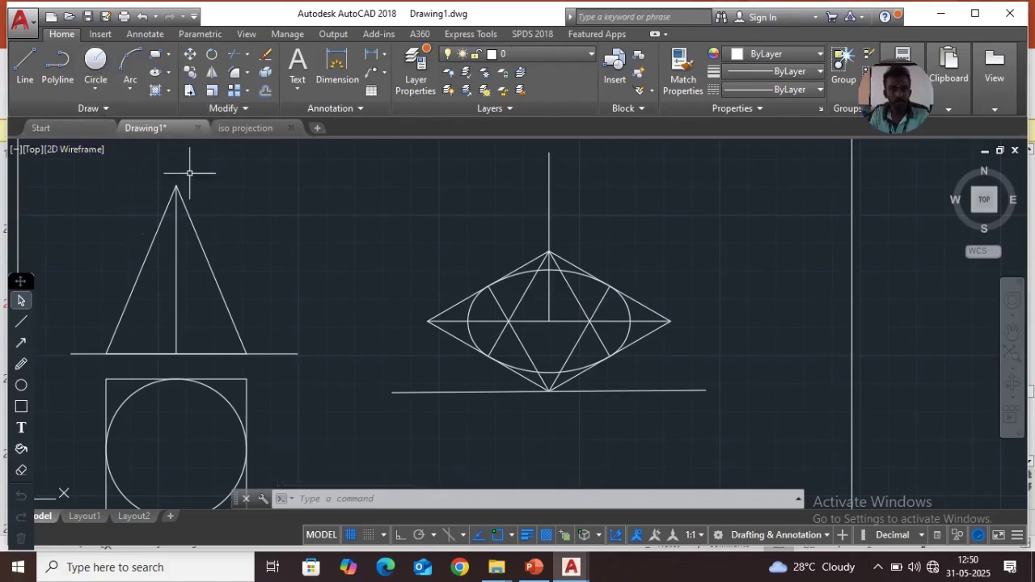
Draw the isometric cone's left slant edge from the axis top to the ellipse's left side.
{"action": "left_click", "coordinate": [196, 219]}
{"action": "left_click", "coordinate": [191, 226]}
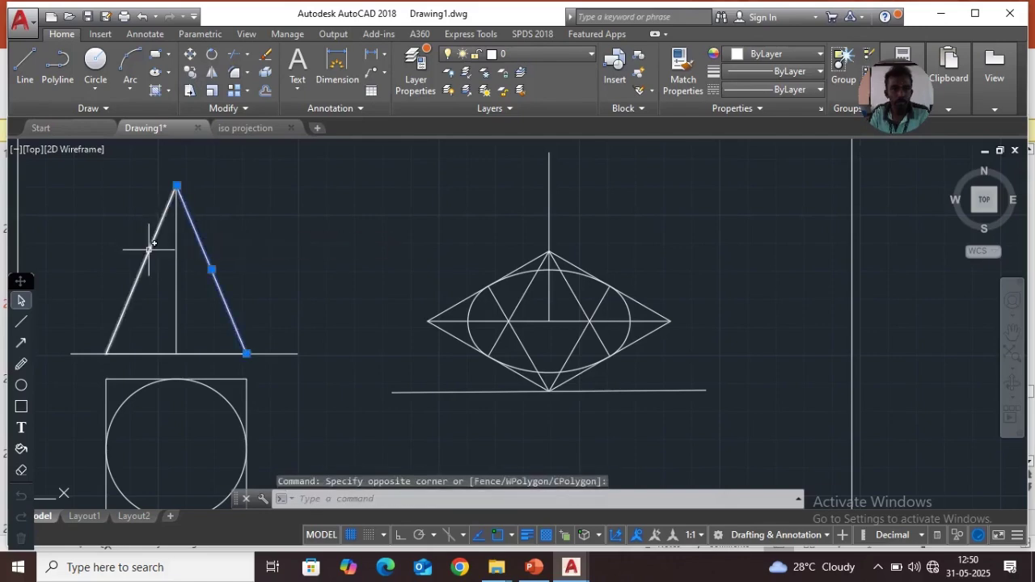
{"action": "left_click", "coordinate": [148, 249]}
{"action": "key", "text": "Escape"}
{"action": "left_click", "coordinate": [25, 65]}
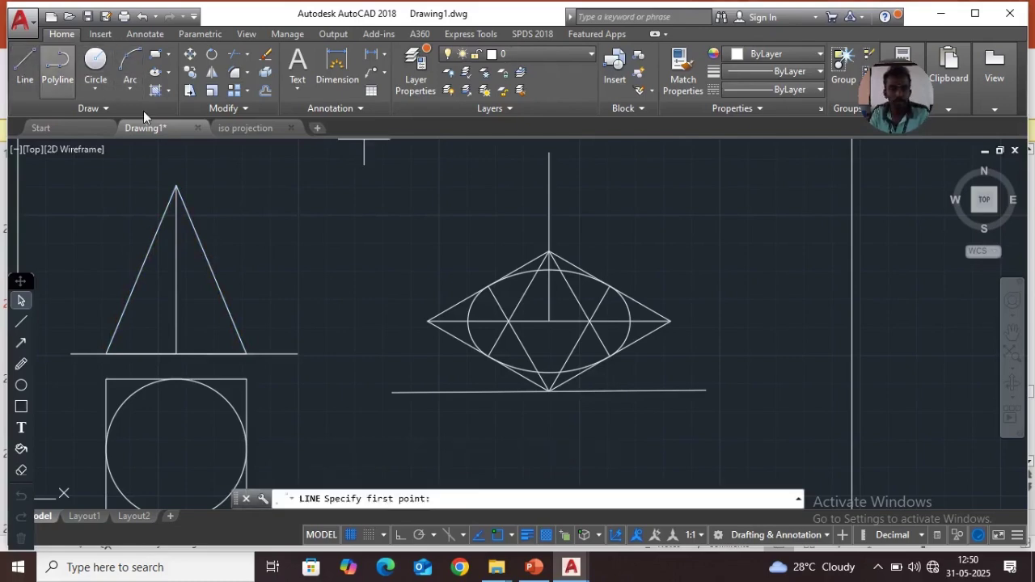
{"action": "left_click", "coordinate": [549, 153]}
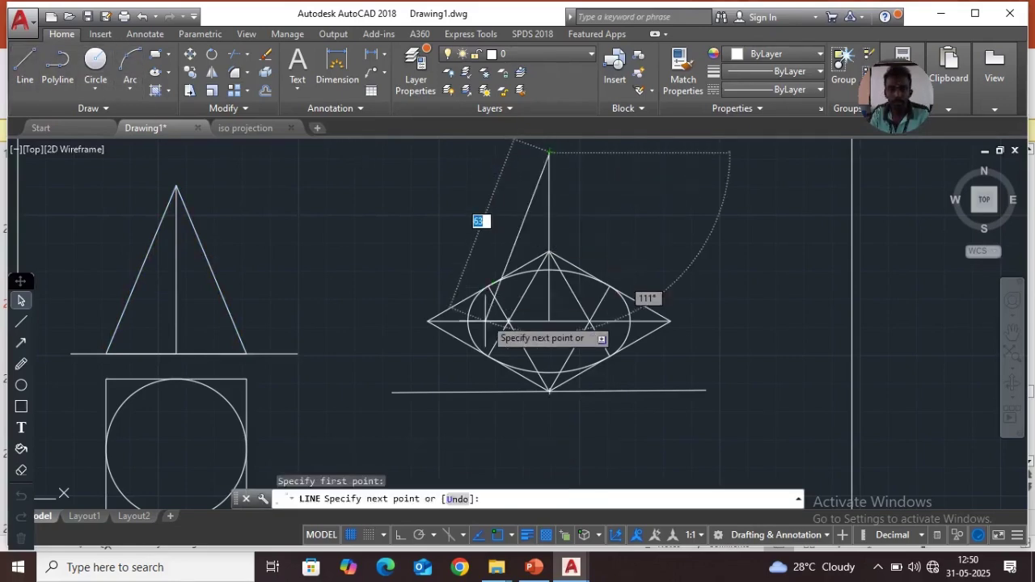
{"action": "left_click", "coordinate": [477, 289]}
{"action": "key", "text": "Return"}
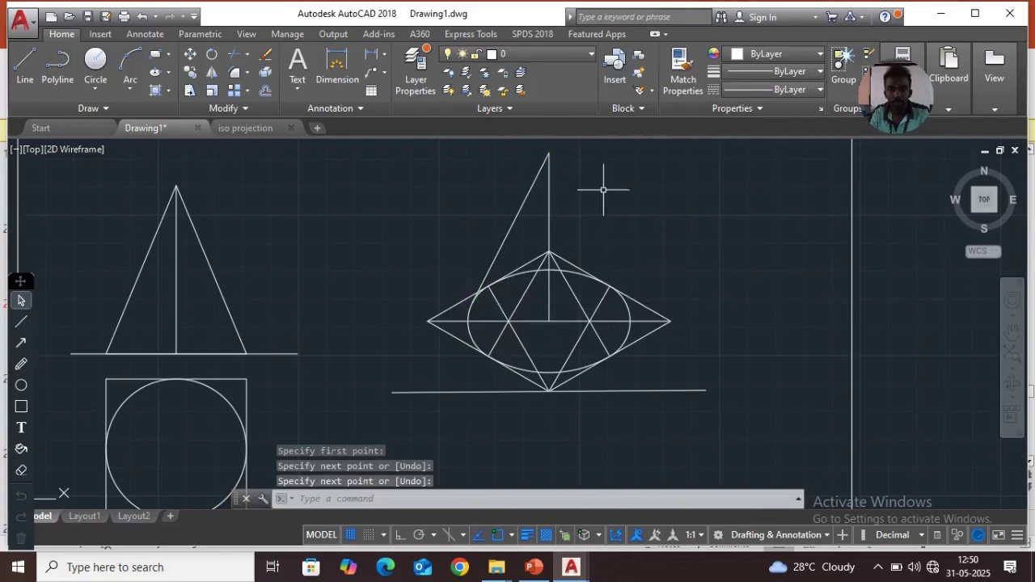
{"action": "key", "text": "Return"}
Draw the right slant edge from the apex down to the ellipse's right side.
{"action": "left_click", "coordinate": [549, 153]}
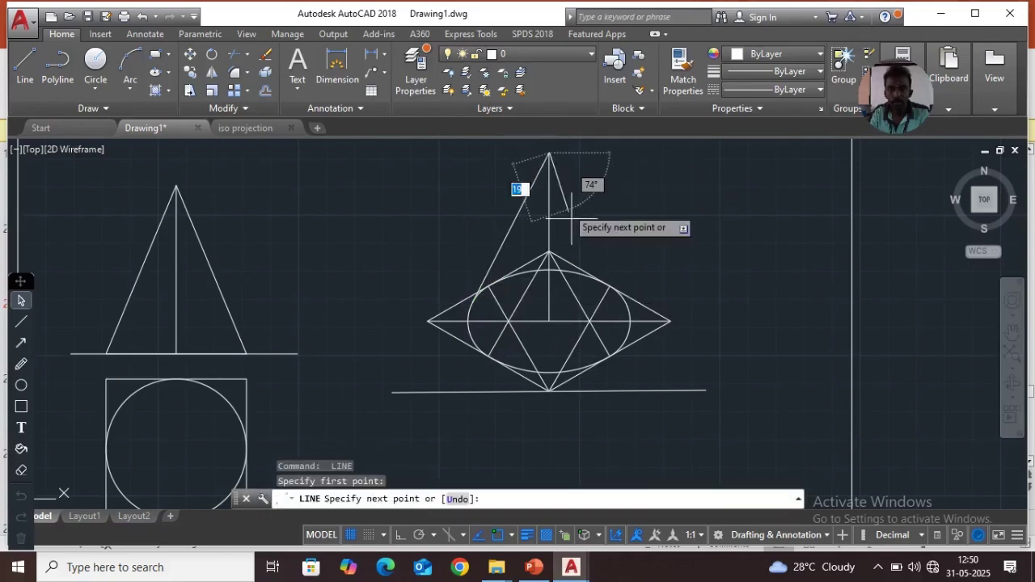
{"action": "left_click", "coordinate": [618, 293]}
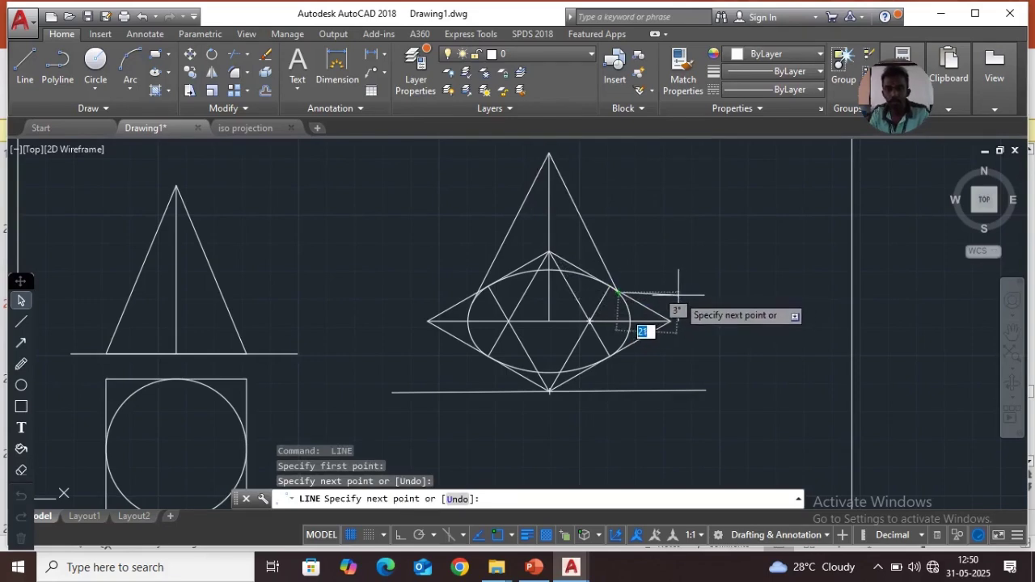
{"action": "key", "text": "Escape"}
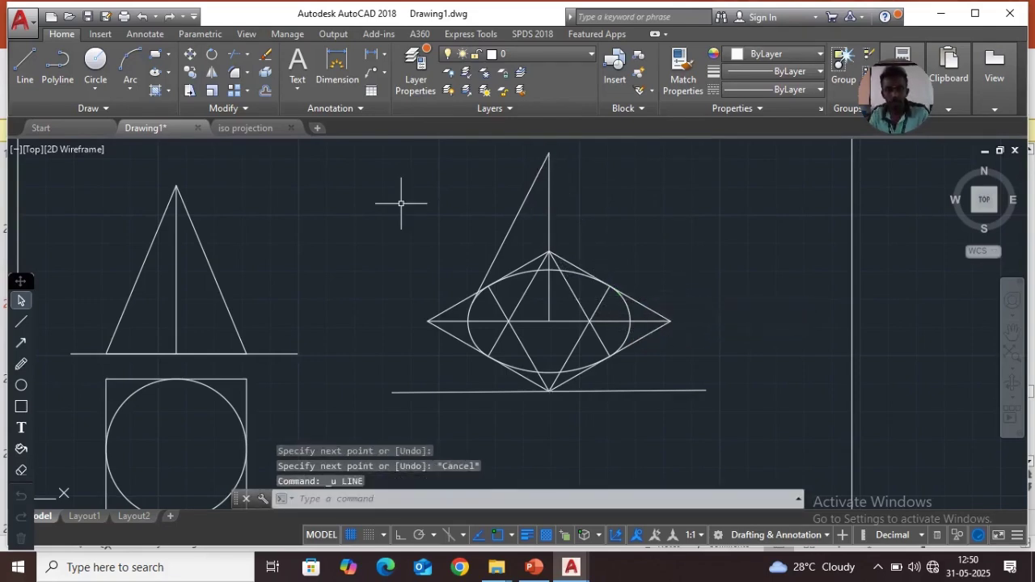
{"action": "left_click", "coordinate": [25, 64]}
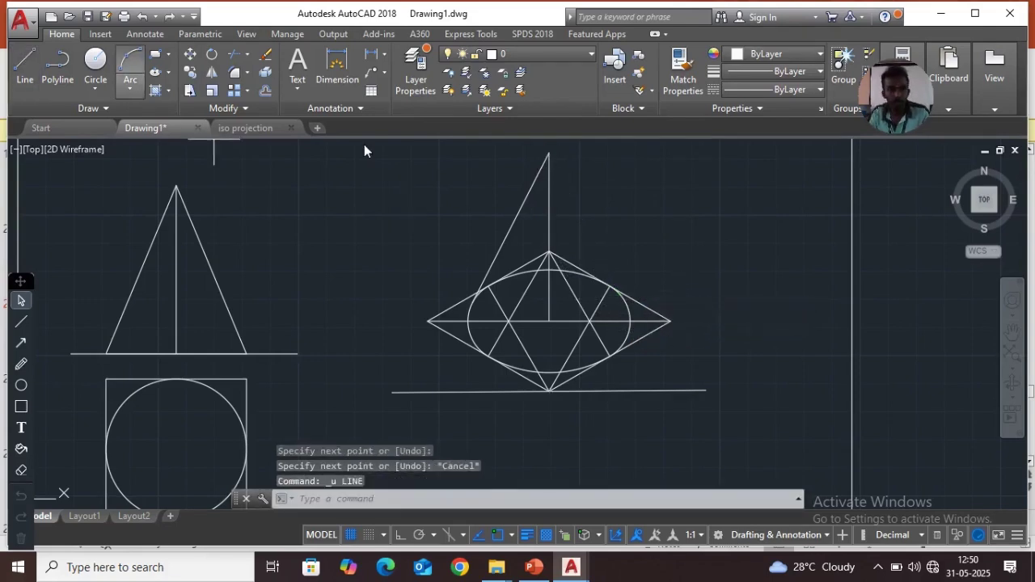
{"action": "left_click", "coordinate": [548, 153]}
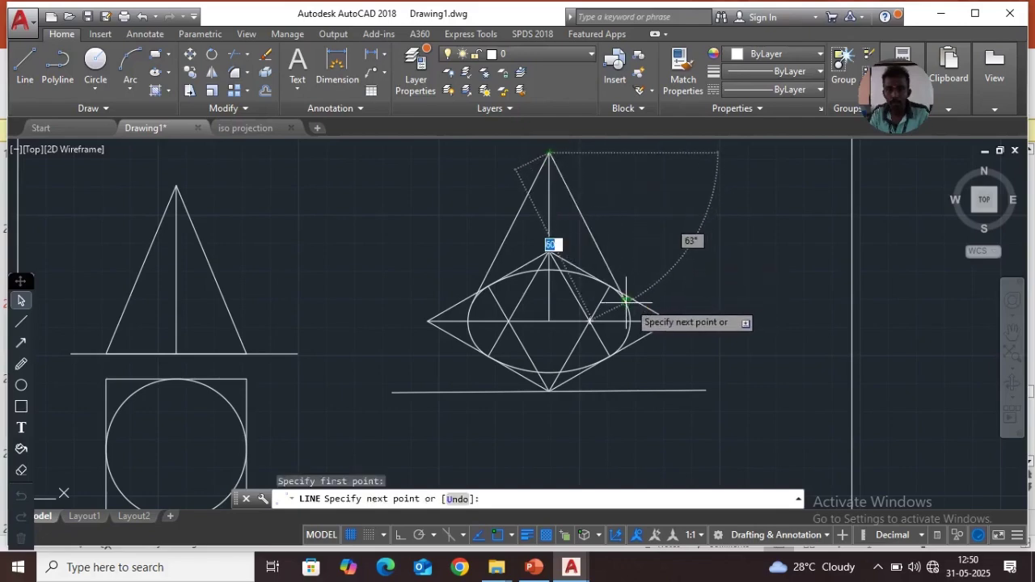
{"action": "left_click", "coordinate": [670, 321]}
{"action": "key", "text": "Return"}
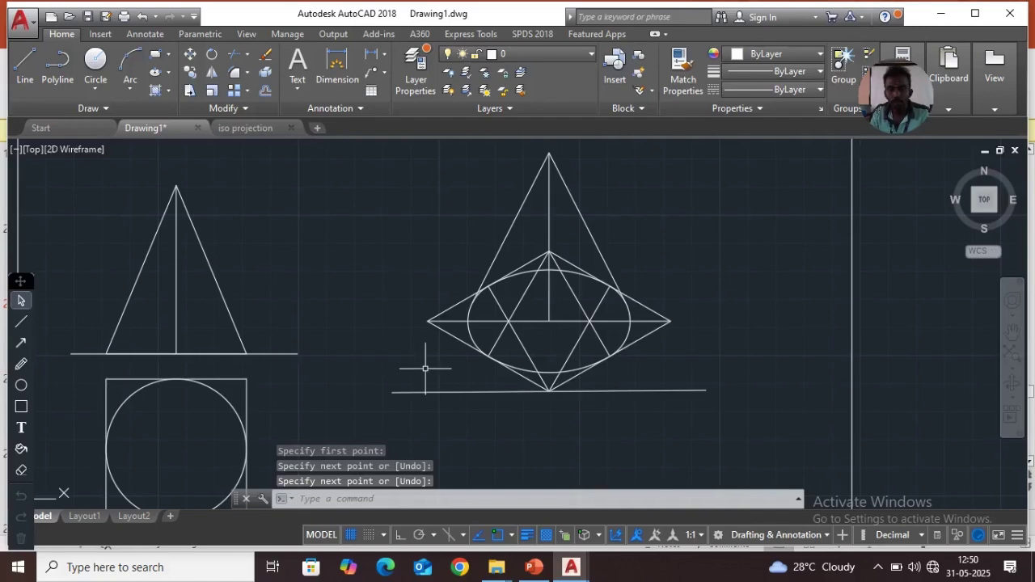
Give the front-view triangle, top-view circle and isometric cone outlines a 0.30 mm lineweight.
{"action": "scroll", "coordinate": [426, 368], "scroll_direction": "down", "scroll_amount": 2}
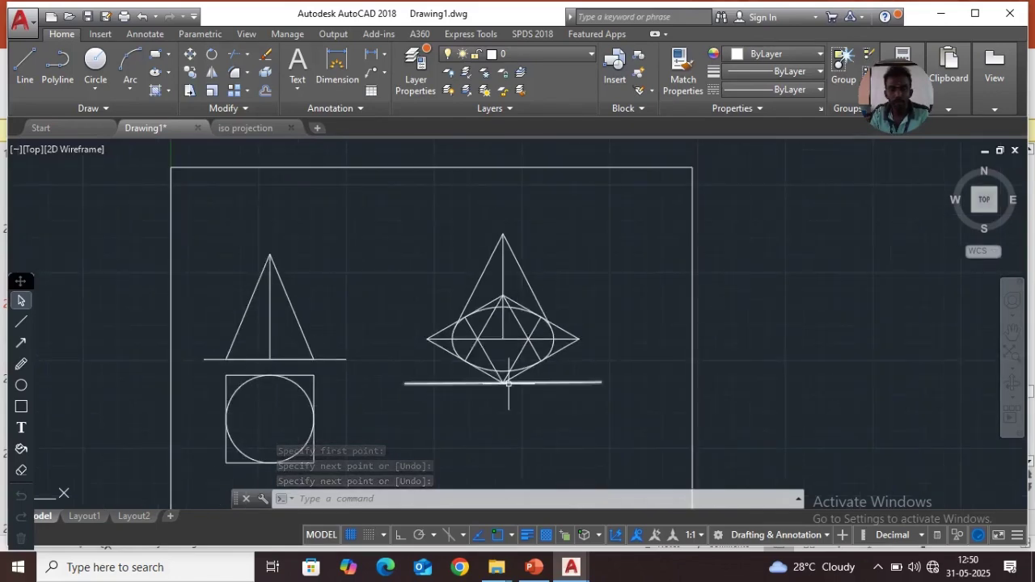
{"action": "left_click", "coordinate": [551, 343]}
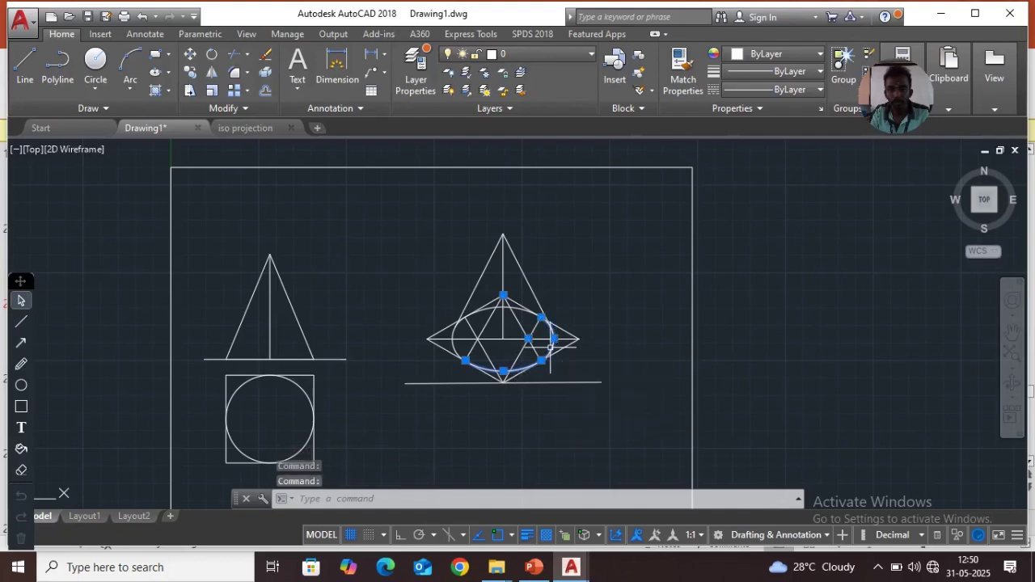
{"action": "left_click", "coordinate": [459, 353]}
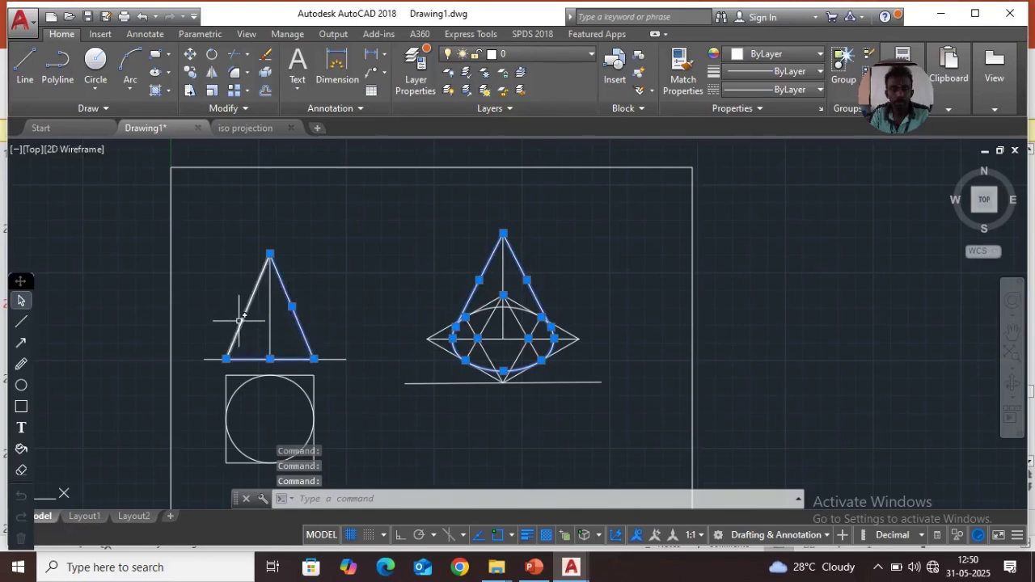
{"action": "left_click", "coordinate": [243, 383]}
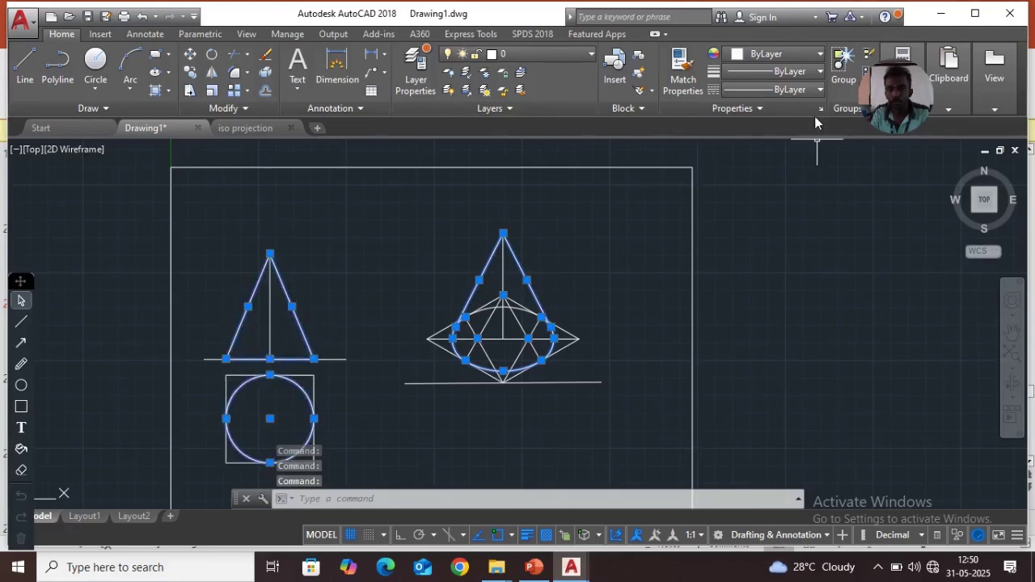
{"action": "left_click", "coordinate": [803, 71]}
{"action": "scroll", "coordinate": [778, 186], "scroll_direction": "down", "scroll_amount": 3}
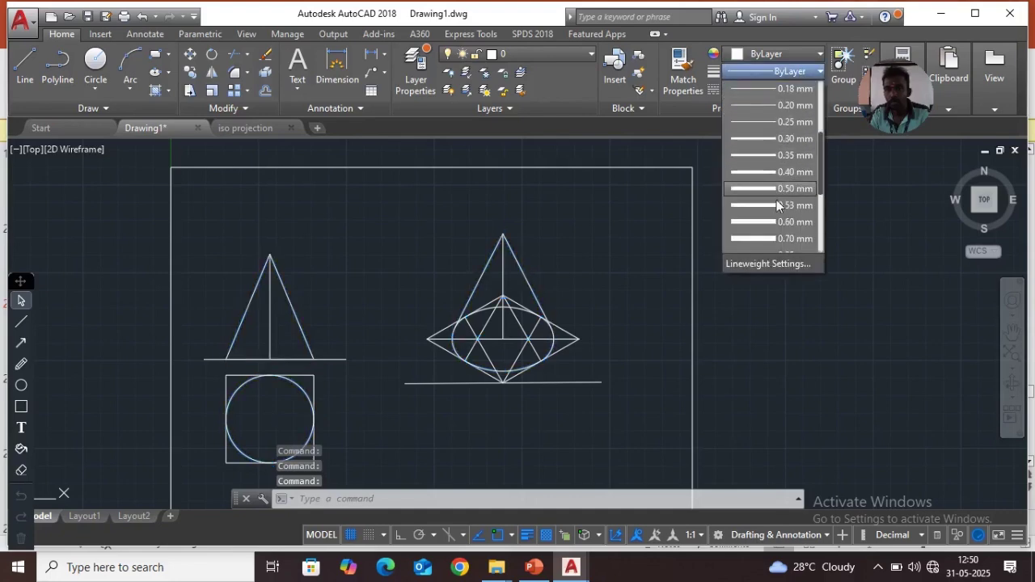
{"action": "left_click", "coordinate": [795, 139]}
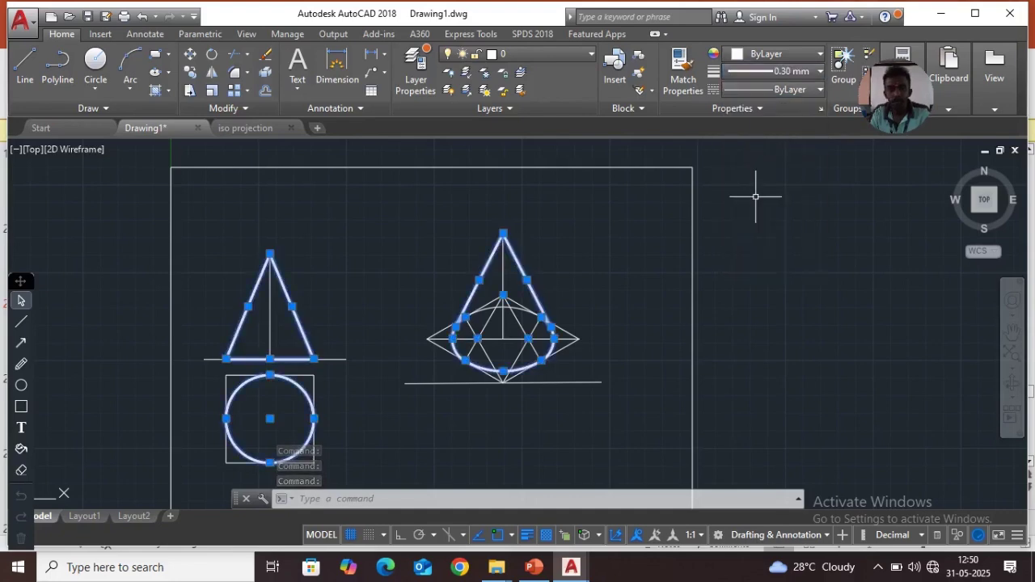
{"action": "key", "text": "Escape"}
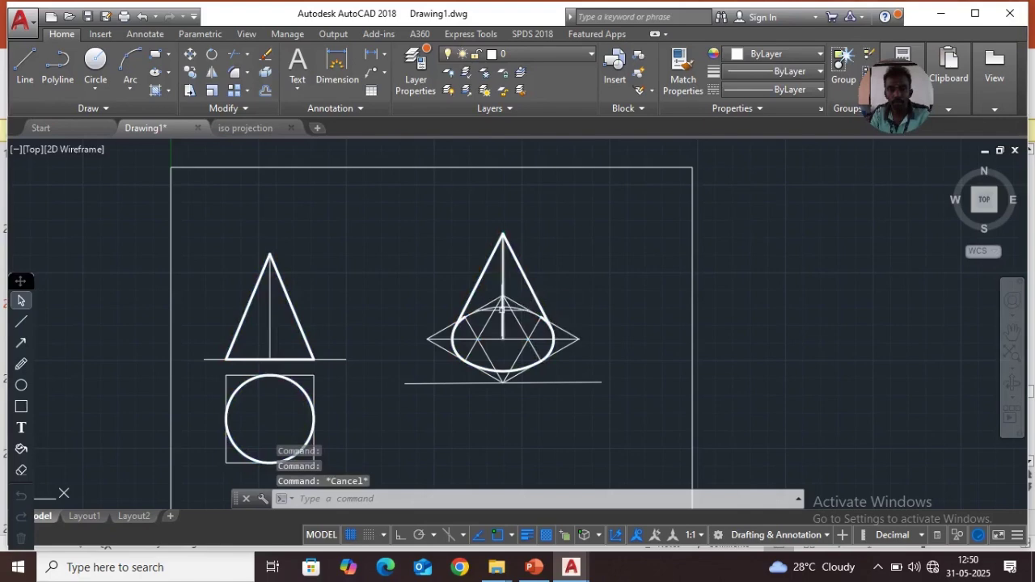
{"action": "left_click", "coordinate": [502, 309]}
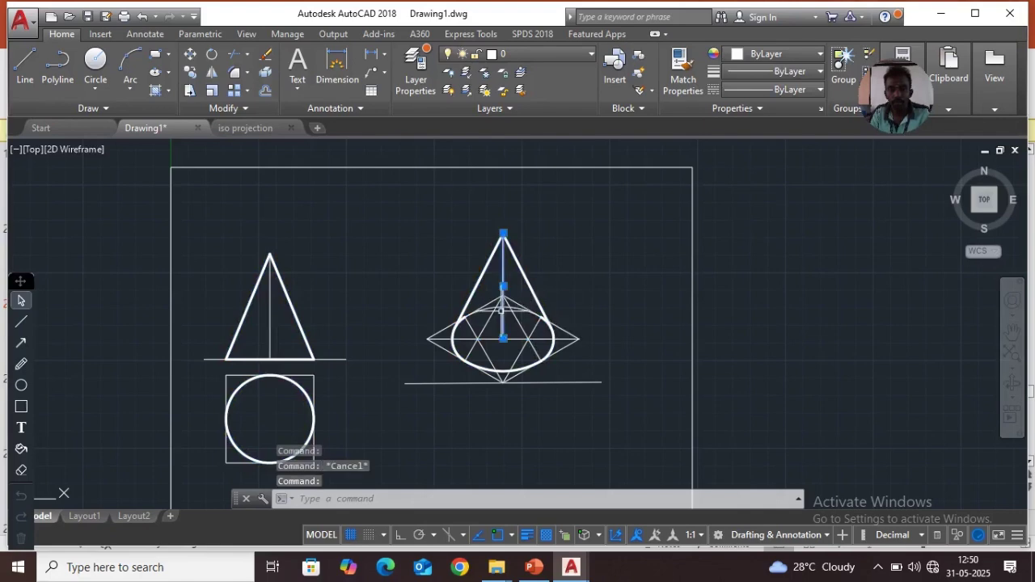
Switch the front-view and isometric vertical axis lines to the CENTER2 dash-dot linetype.
{"action": "left_click", "coordinate": [269, 333]}
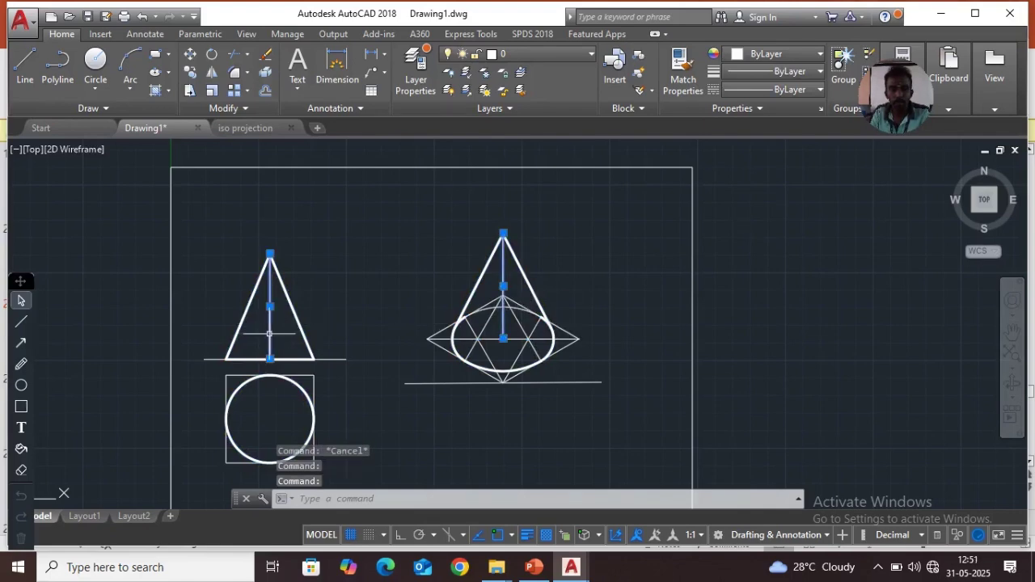
{"action": "left_click", "coordinate": [770, 92]}
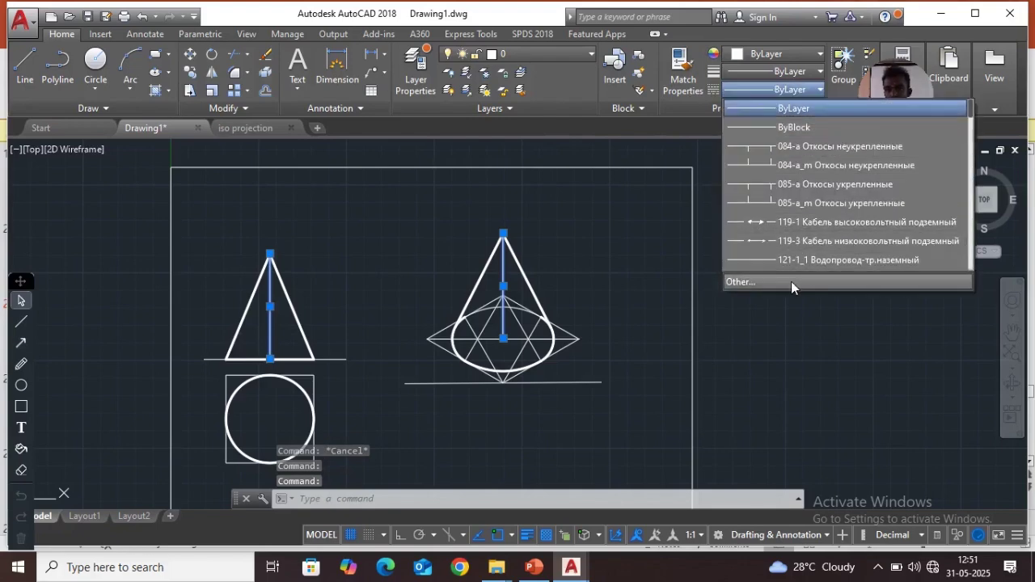
{"action": "scroll", "coordinate": [808, 238], "scroll_direction": "down", "scroll_amount": 8}
{"action": "scroll", "coordinate": [792, 234], "scroll_direction": "down", "scroll_amount": 6}
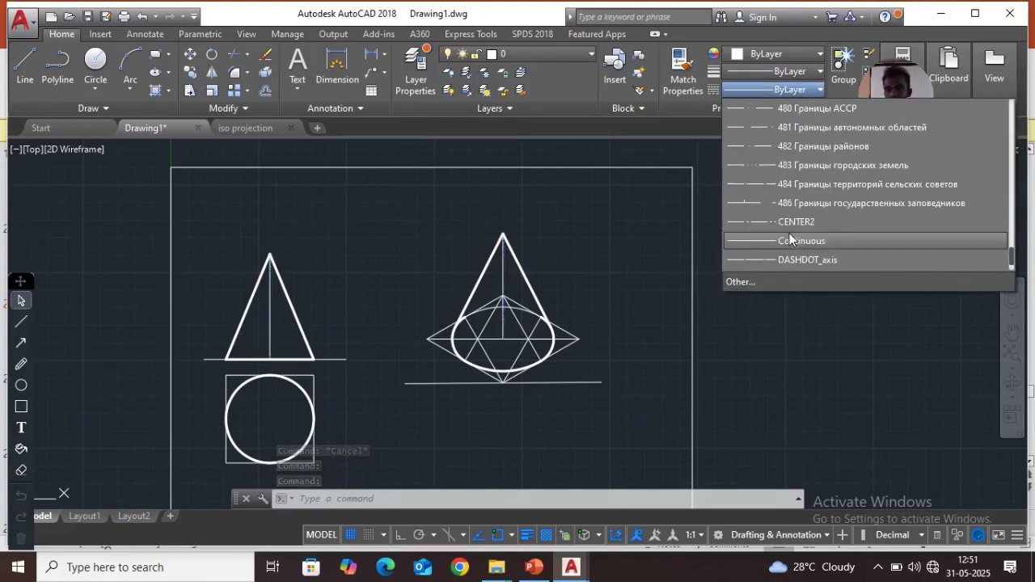
{"action": "left_click", "coordinate": [778, 223]}
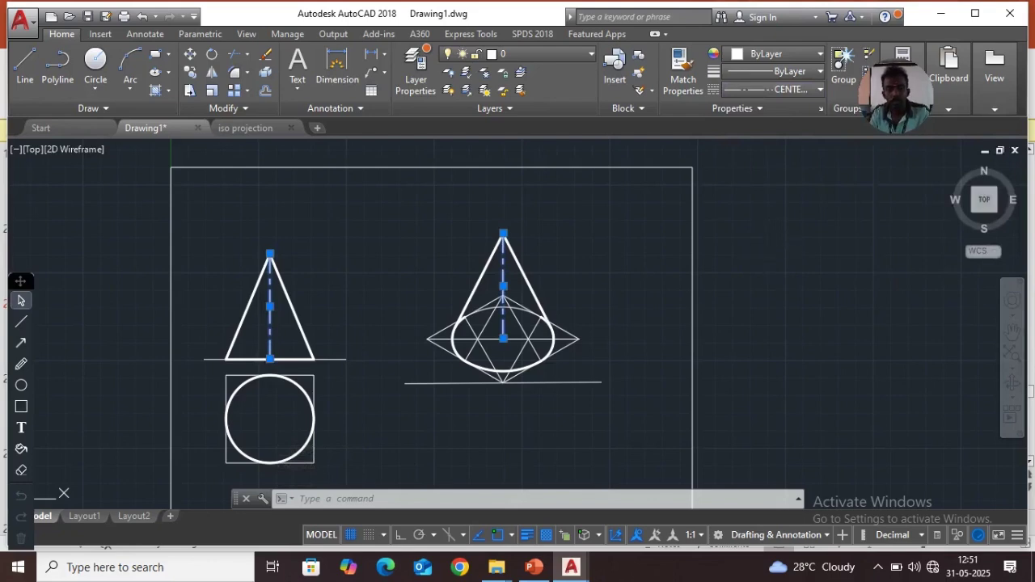
{"action": "key", "text": "Escape"}
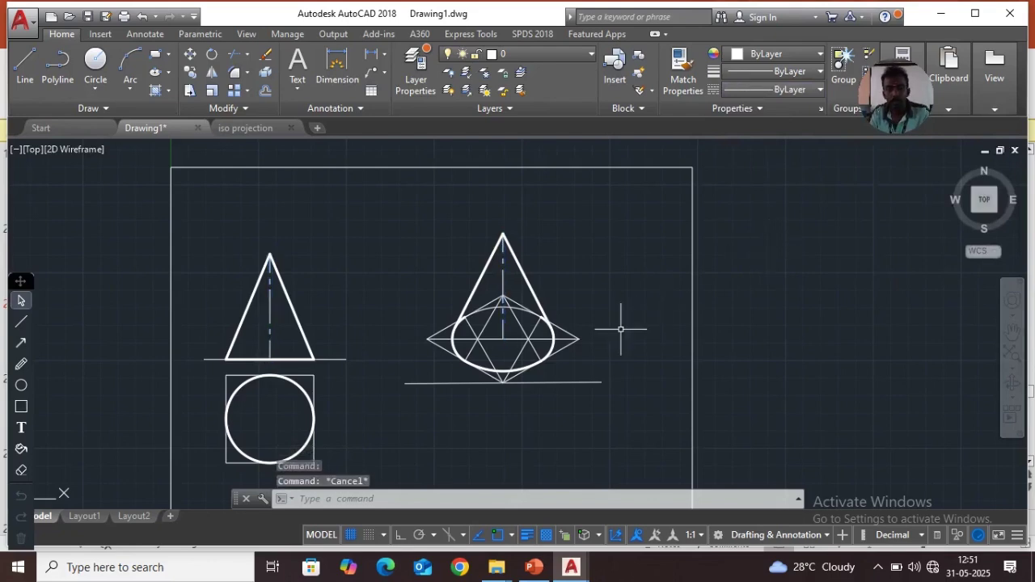
Add a 60 linear height dimension from apex to base on the front-view cone.
{"action": "left_click", "coordinate": [371, 55]}
{"action": "left_click", "coordinate": [269, 255]}
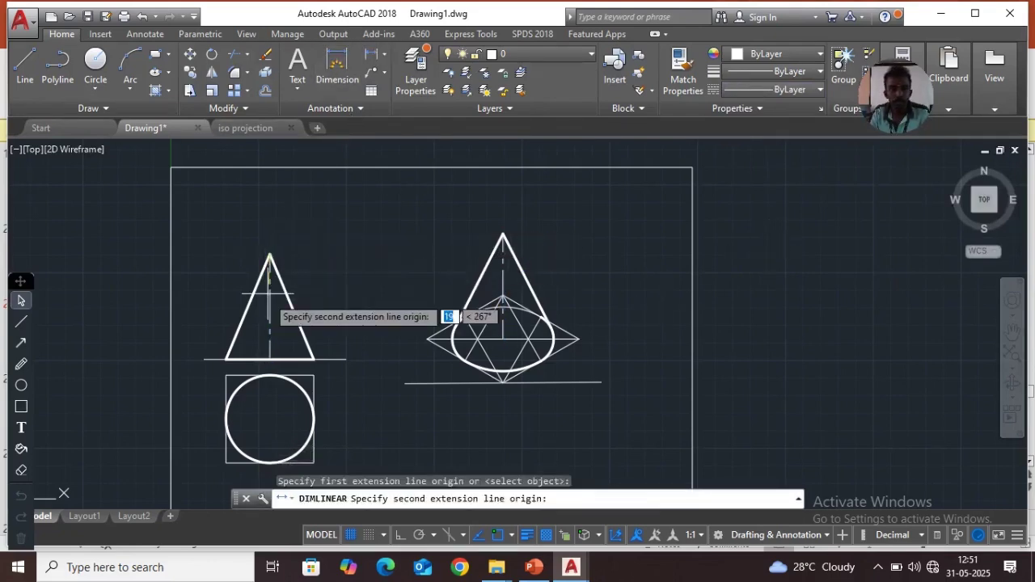
{"action": "left_click", "coordinate": [269, 359]}
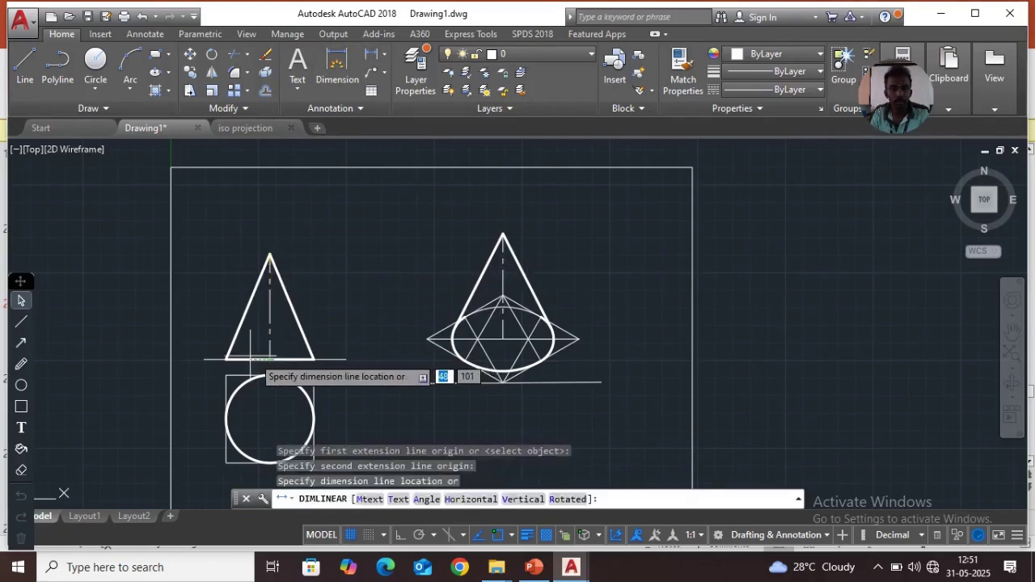
{"action": "left_click", "coordinate": [191, 341]}
{"action": "key", "text": "Return"}
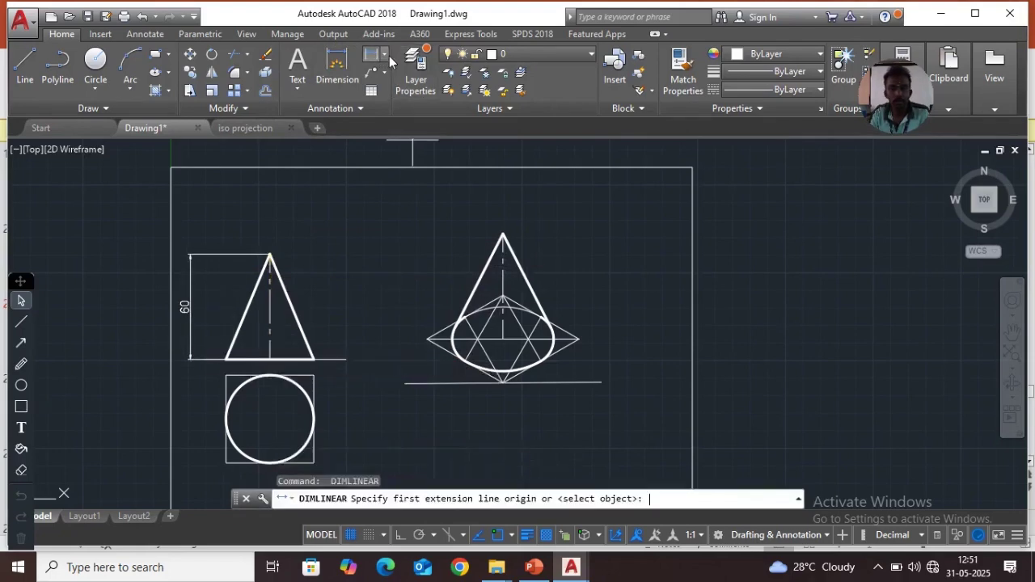
Dimension the top-view circle with an R25 radius label on its right.
{"action": "left_click", "coordinate": [386, 56]}
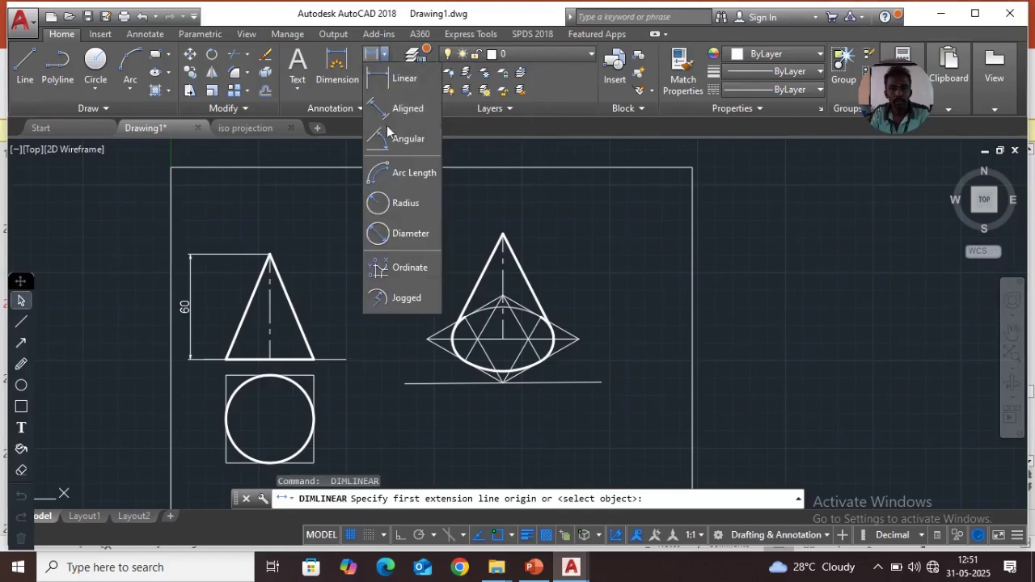
{"action": "left_click", "coordinate": [389, 208]}
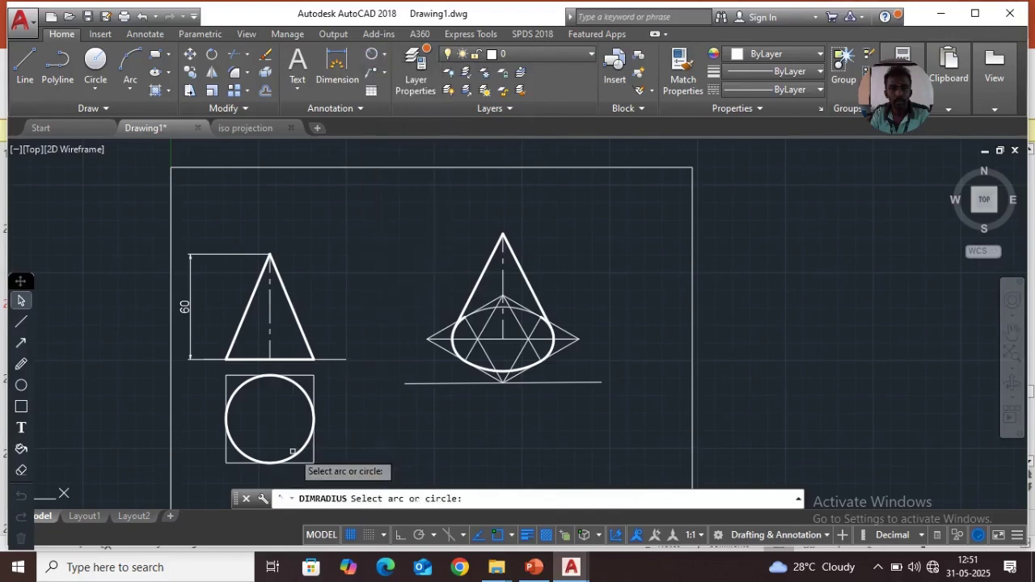
{"action": "left_click", "coordinate": [306, 444]}
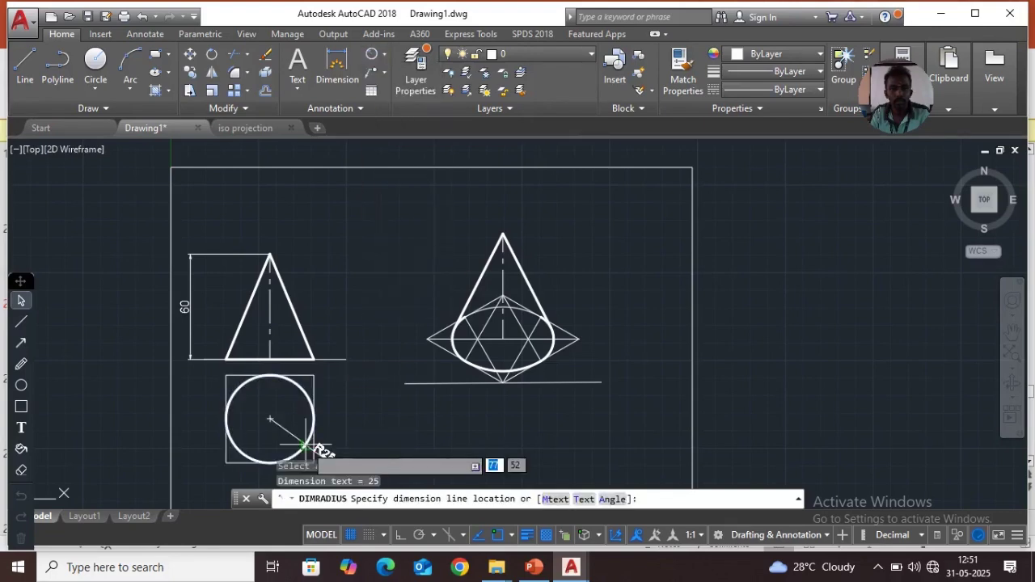
{"action": "left_click", "coordinate": [344, 411]}
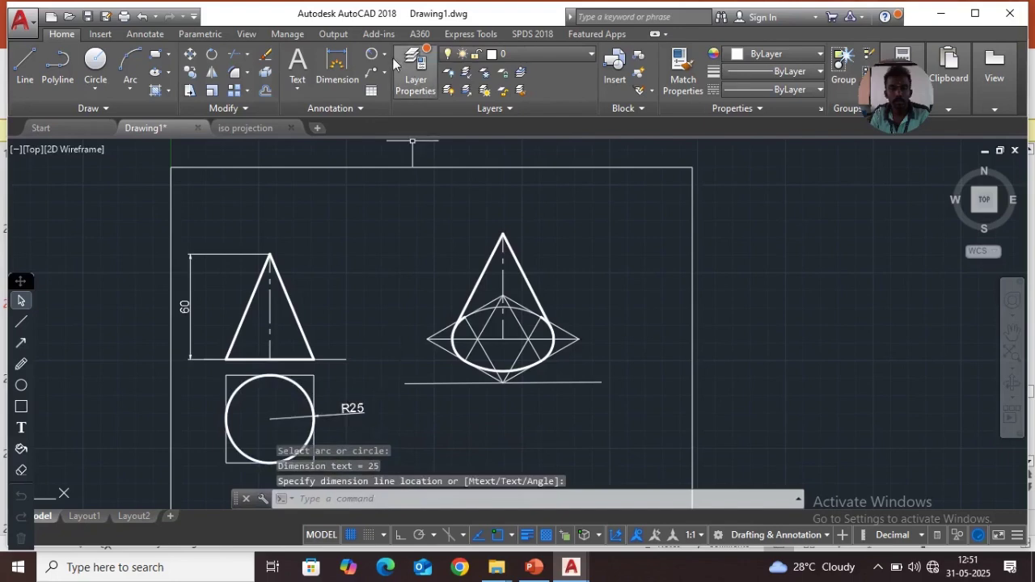
Add a 30° angular dimension between the rhombus's lower-right edge and the base line.
{"action": "left_click", "coordinate": [385, 62]}
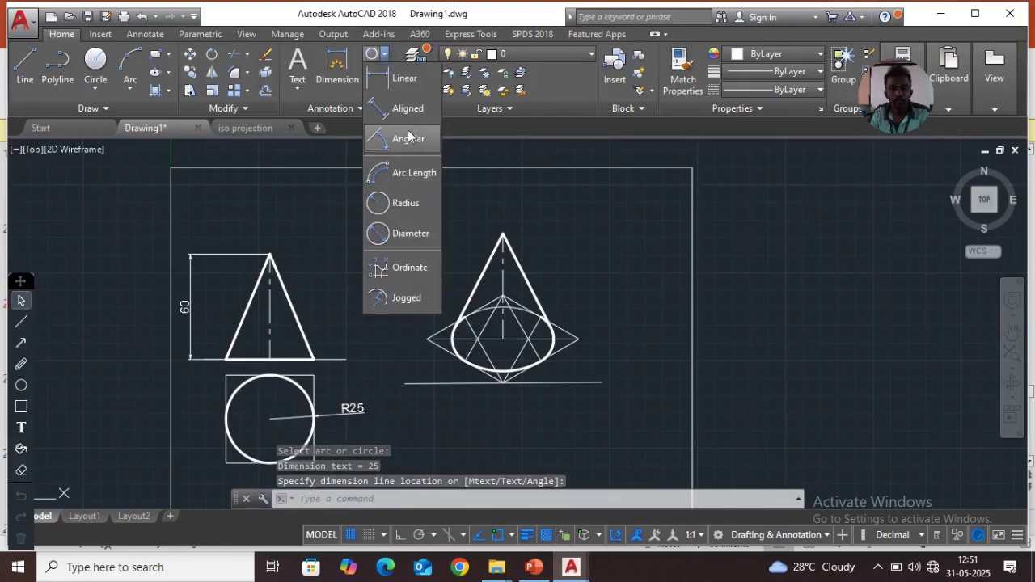
{"action": "left_click", "coordinate": [404, 139]}
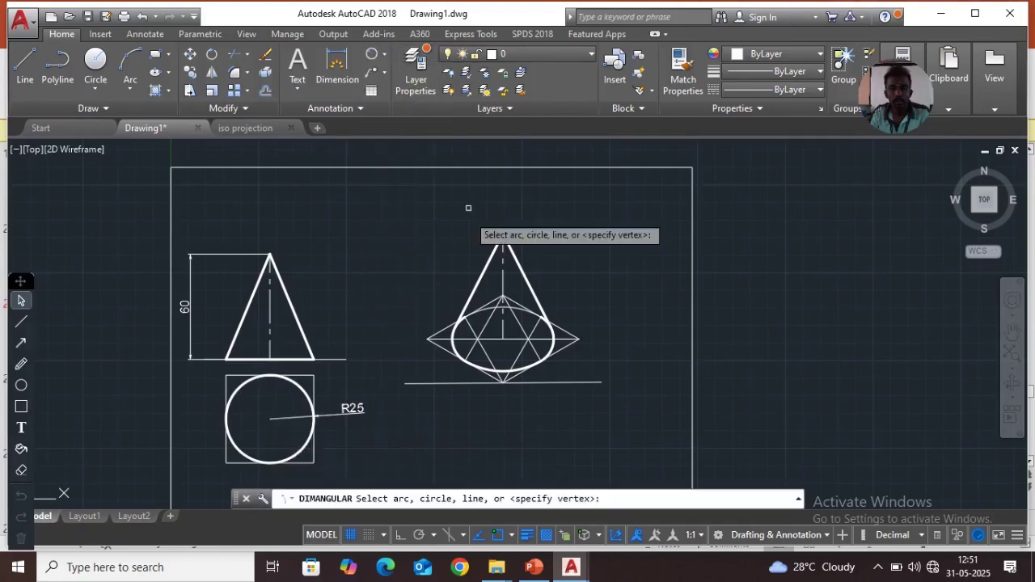
{"action": "left_click", "coordinate": [550, 355]}
{"action": "left_click", "coordinate": [556, 382]}
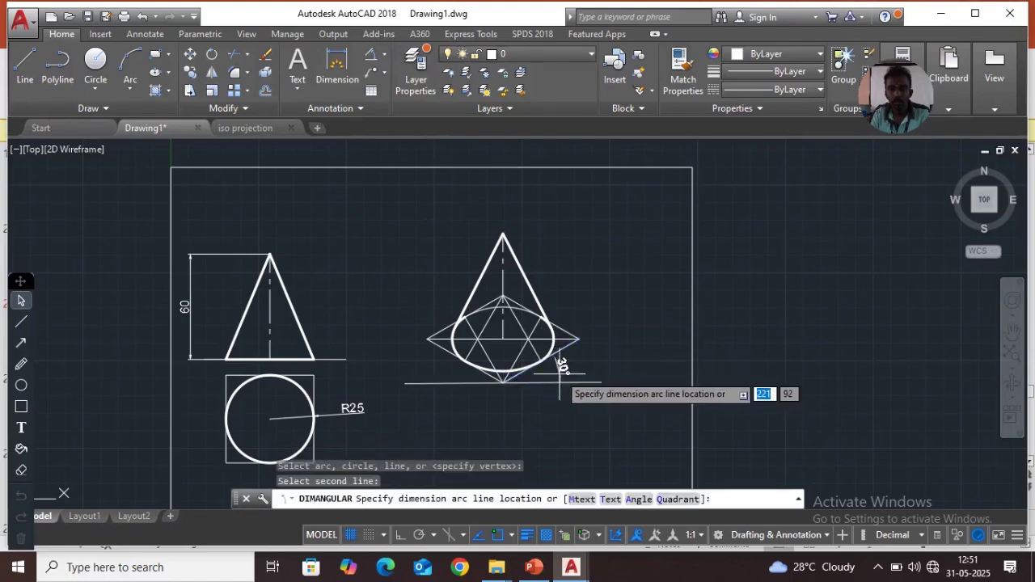